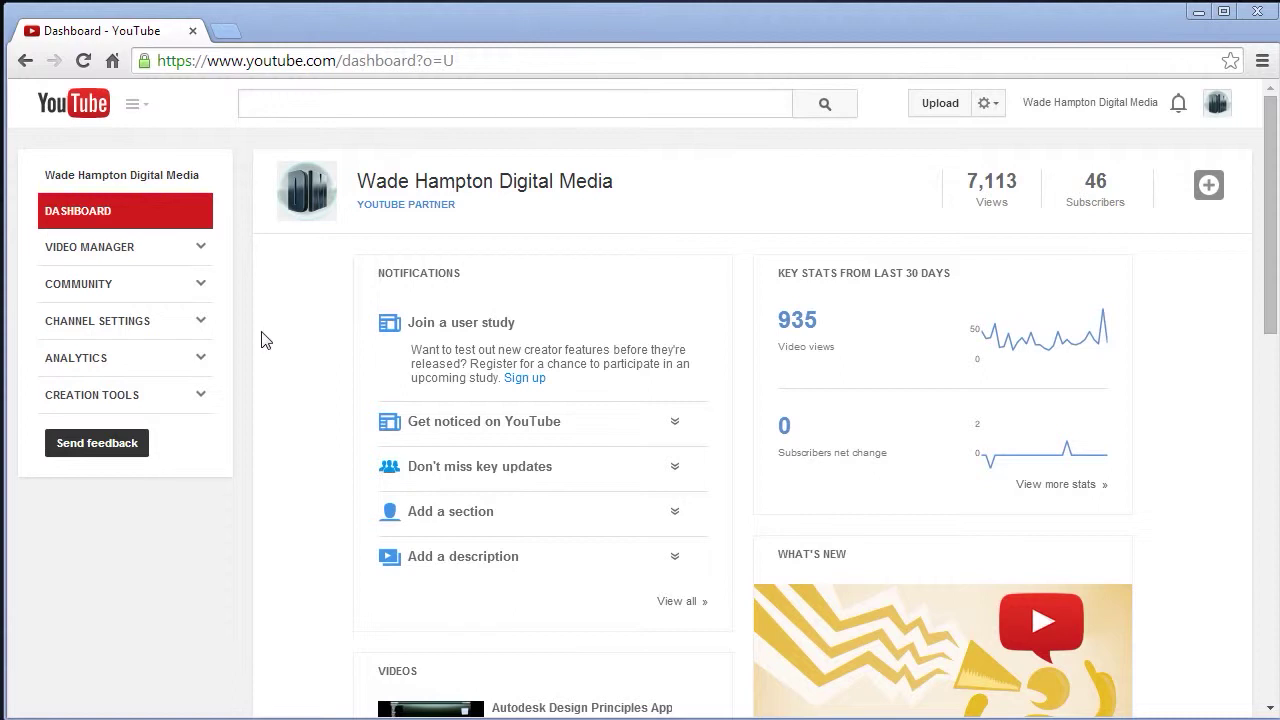
- Review the channel's status and features list to check whether live events are enabled
left_click(146, 324)
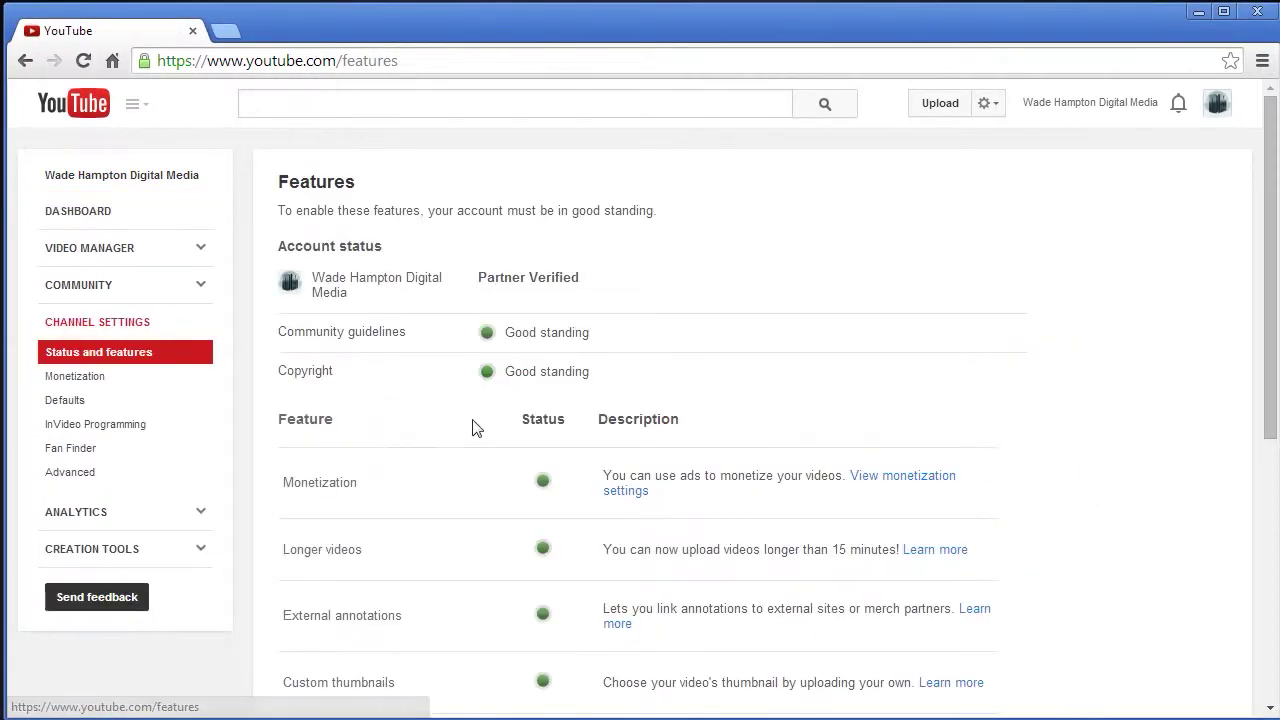
scroll(472, 428, "down", 5)
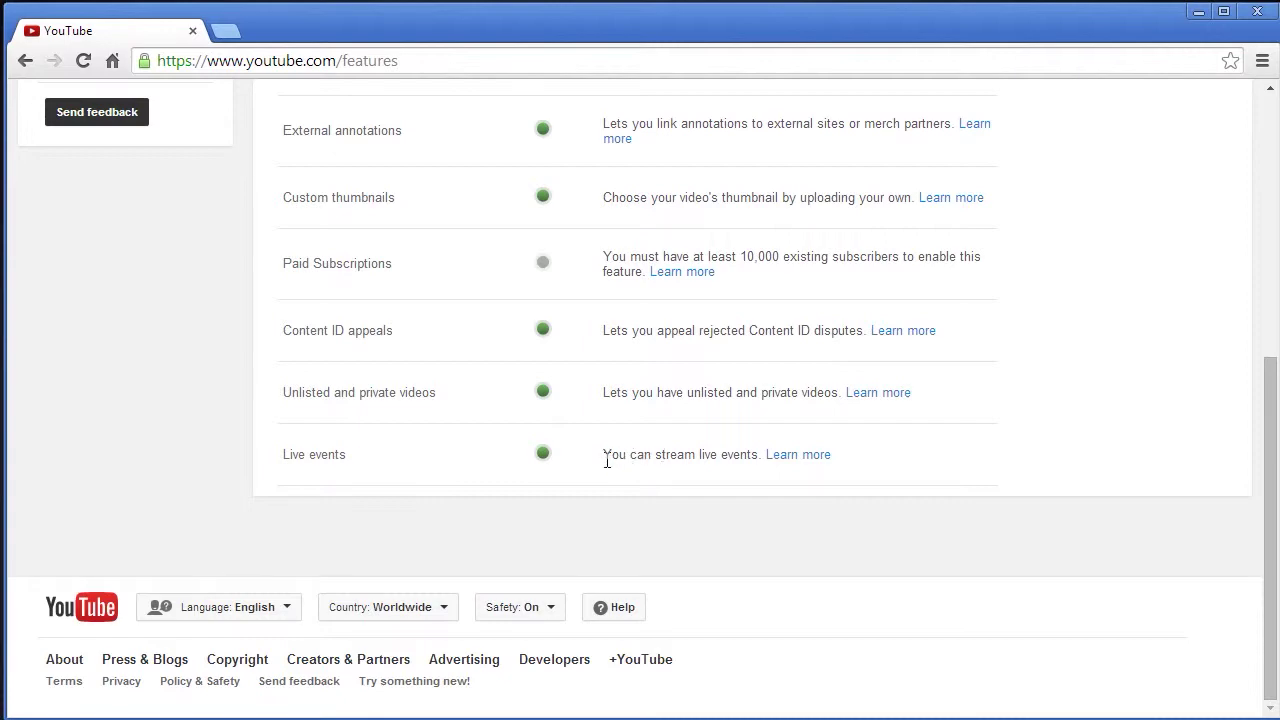
scroll(615, 479, "up", 1)
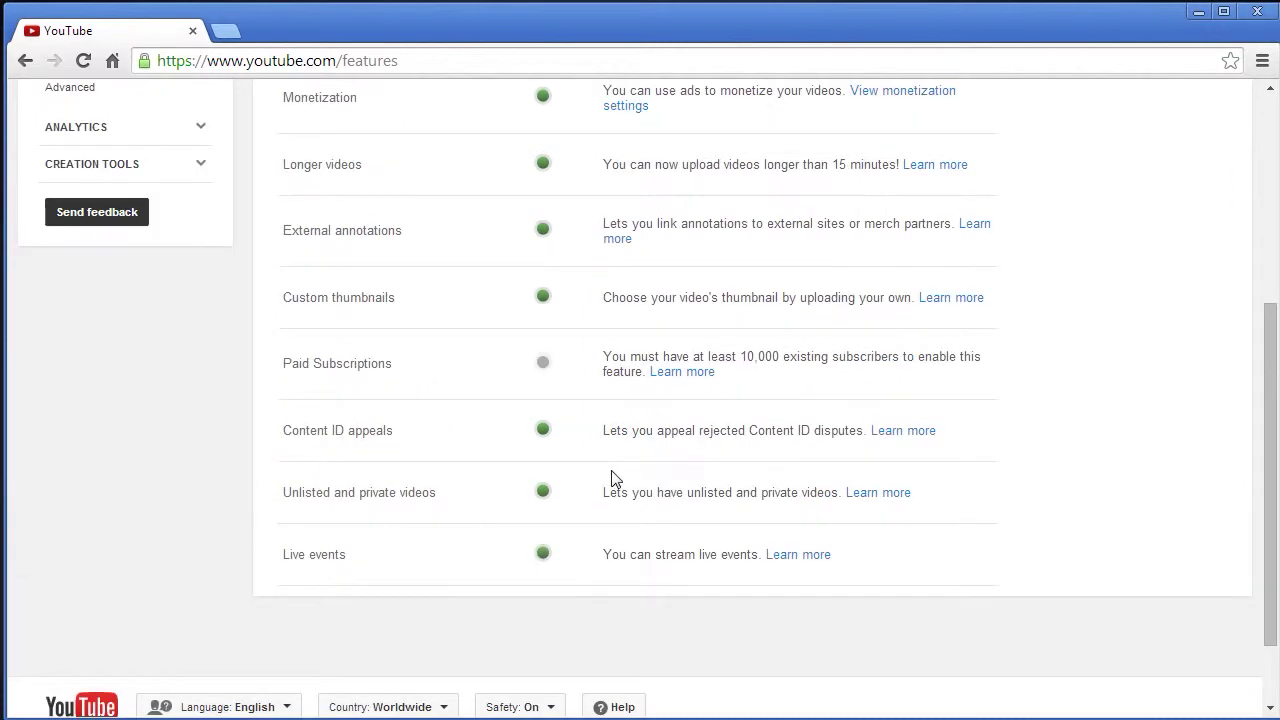
scroll(615, 479, "up", 4)
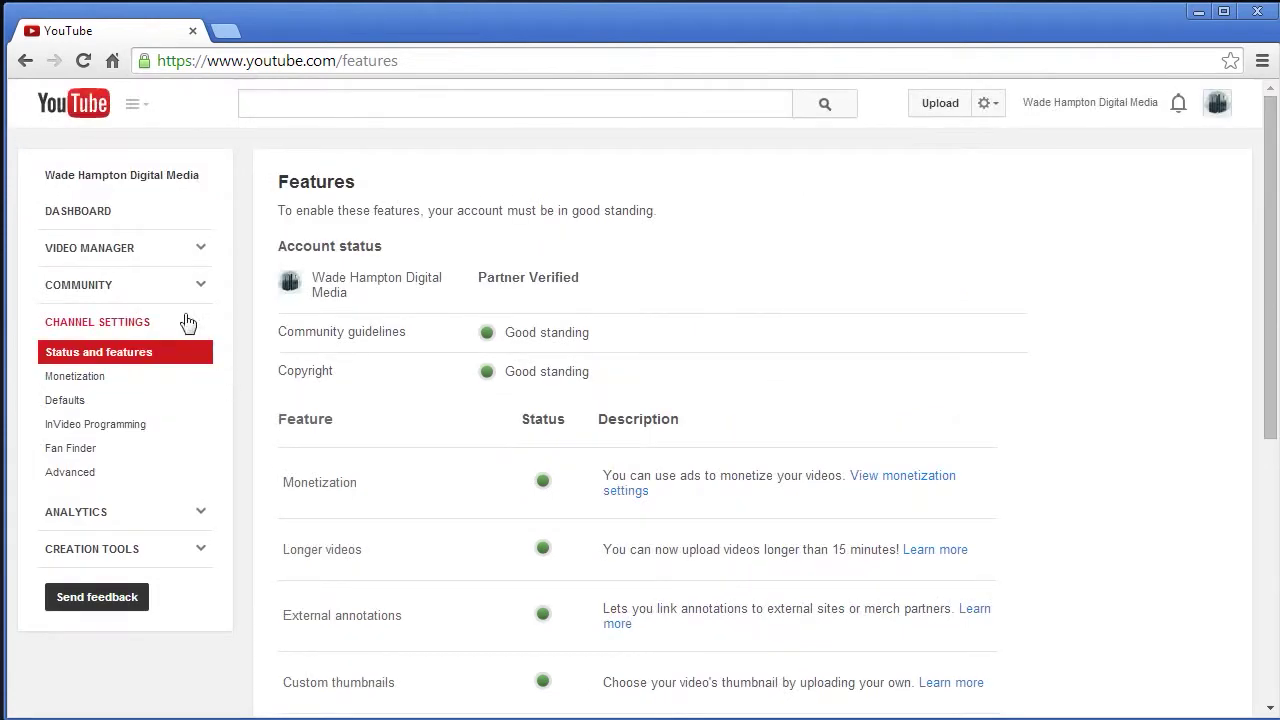
- Go to the channel's live events in the video manager and start creating a new live event
left_click(120, 256)
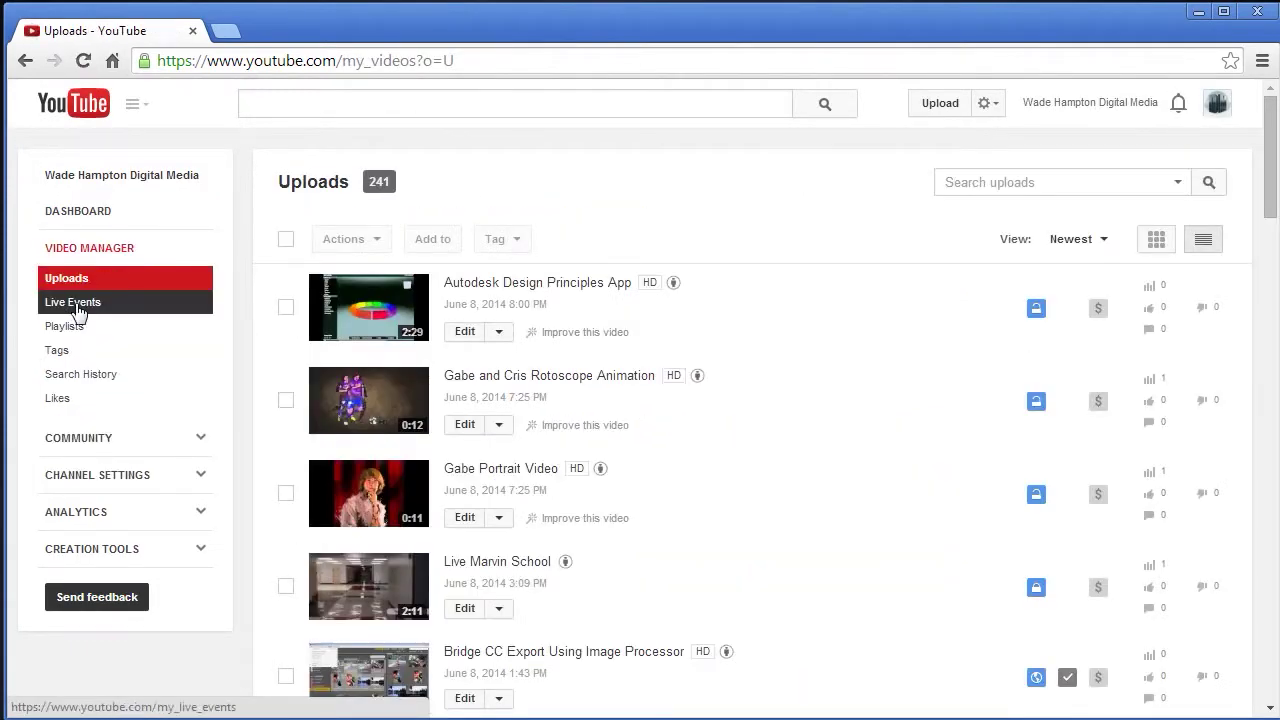
left_click(78, 309)
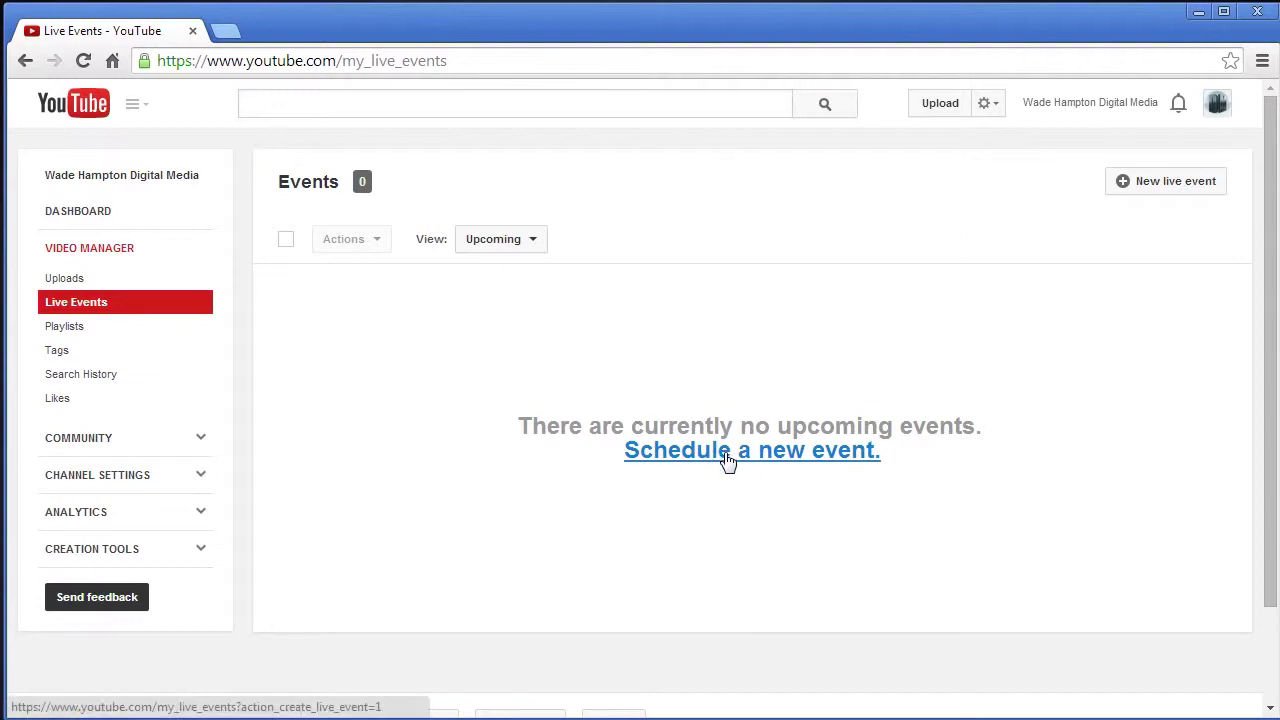
left_click(1168, 188)
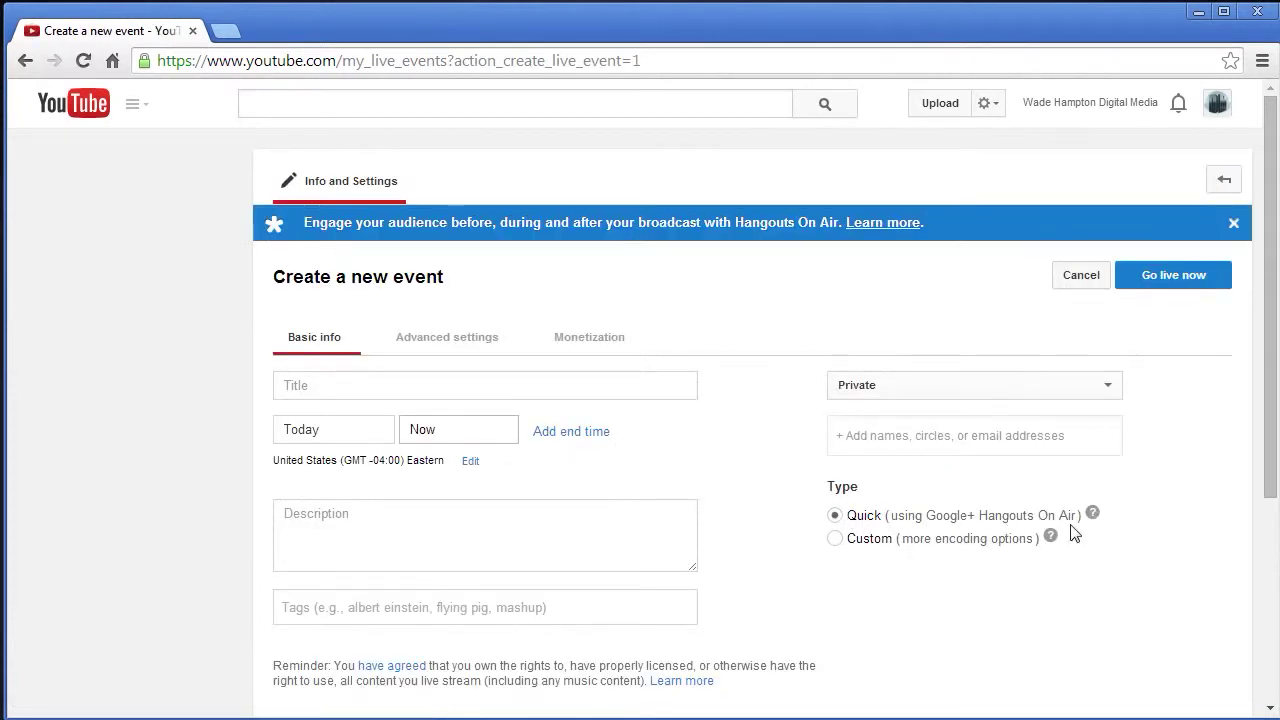
- Title the event "Getting Started with YouTube Google Hangouts" and keep its start time at Now
left_click(419, 387)
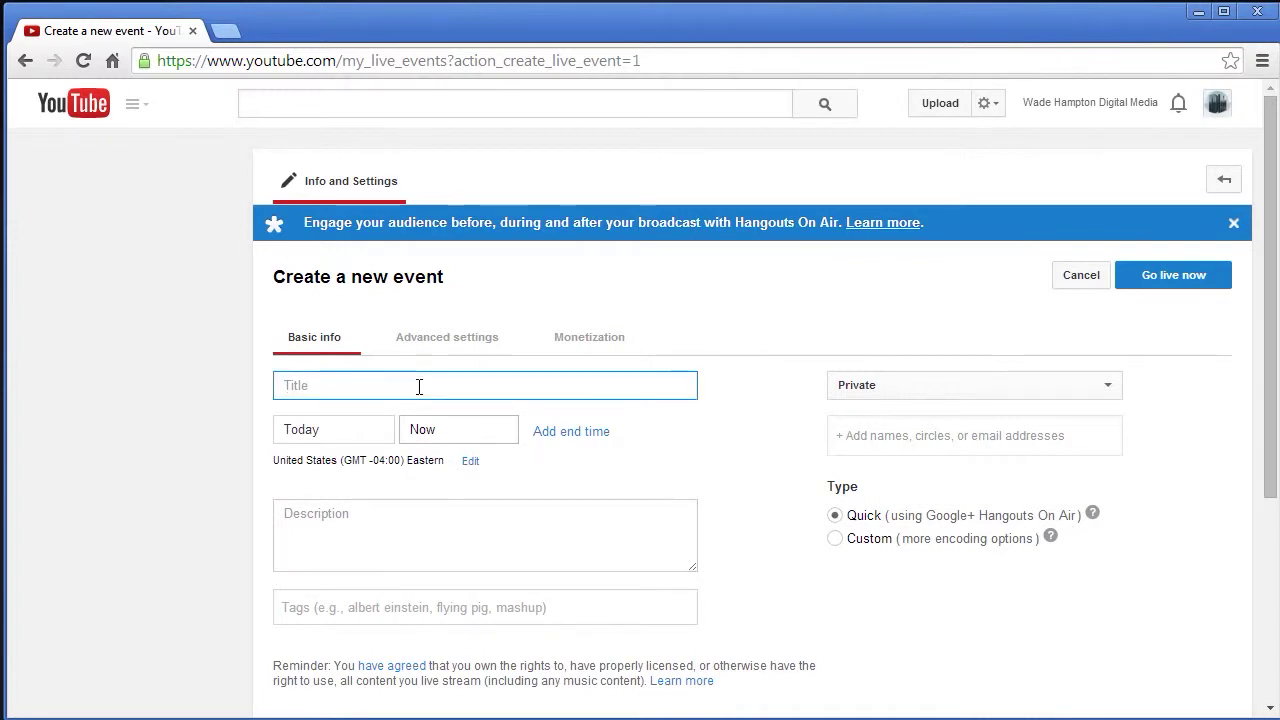
type("Getting")
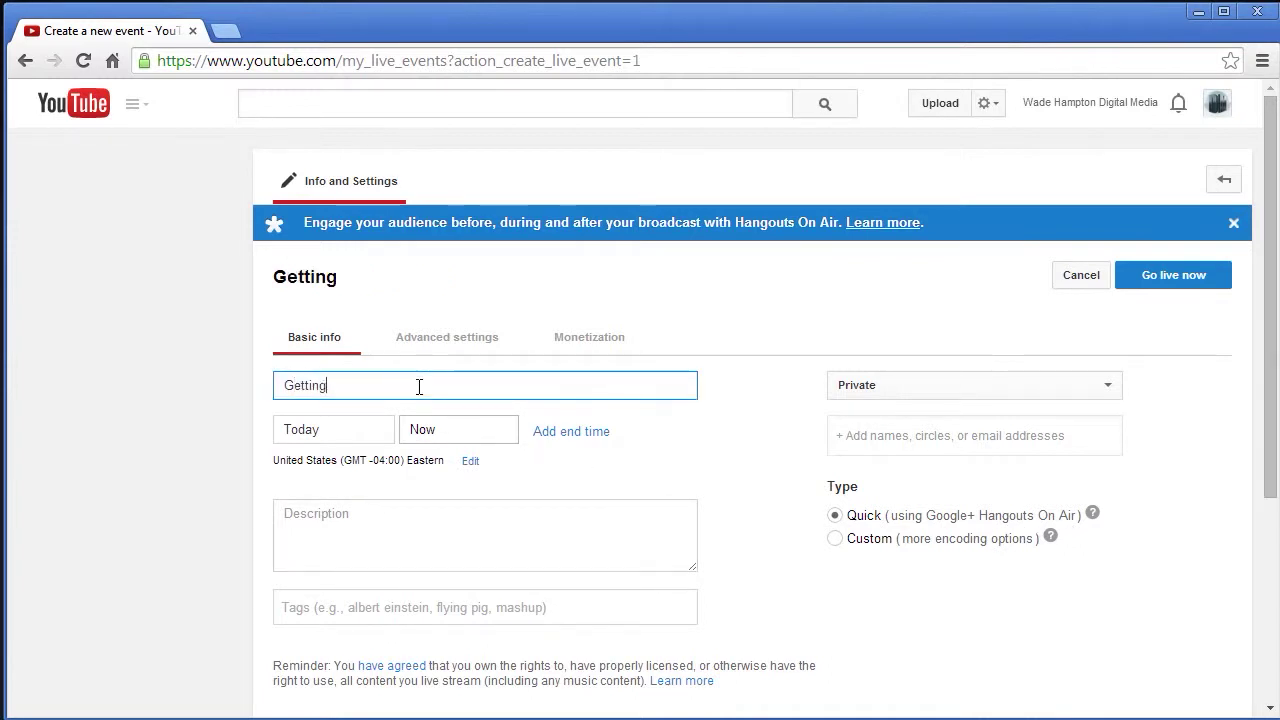
type(" Started w")
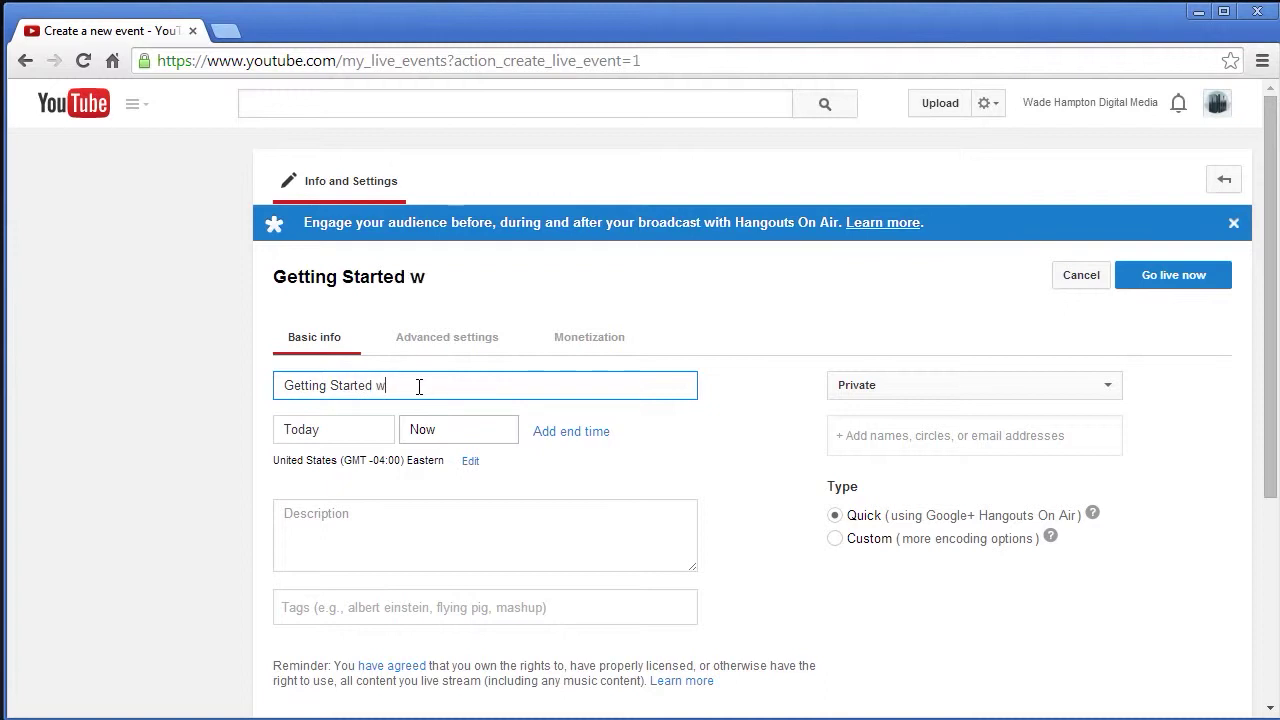
type("ith YouTube ")
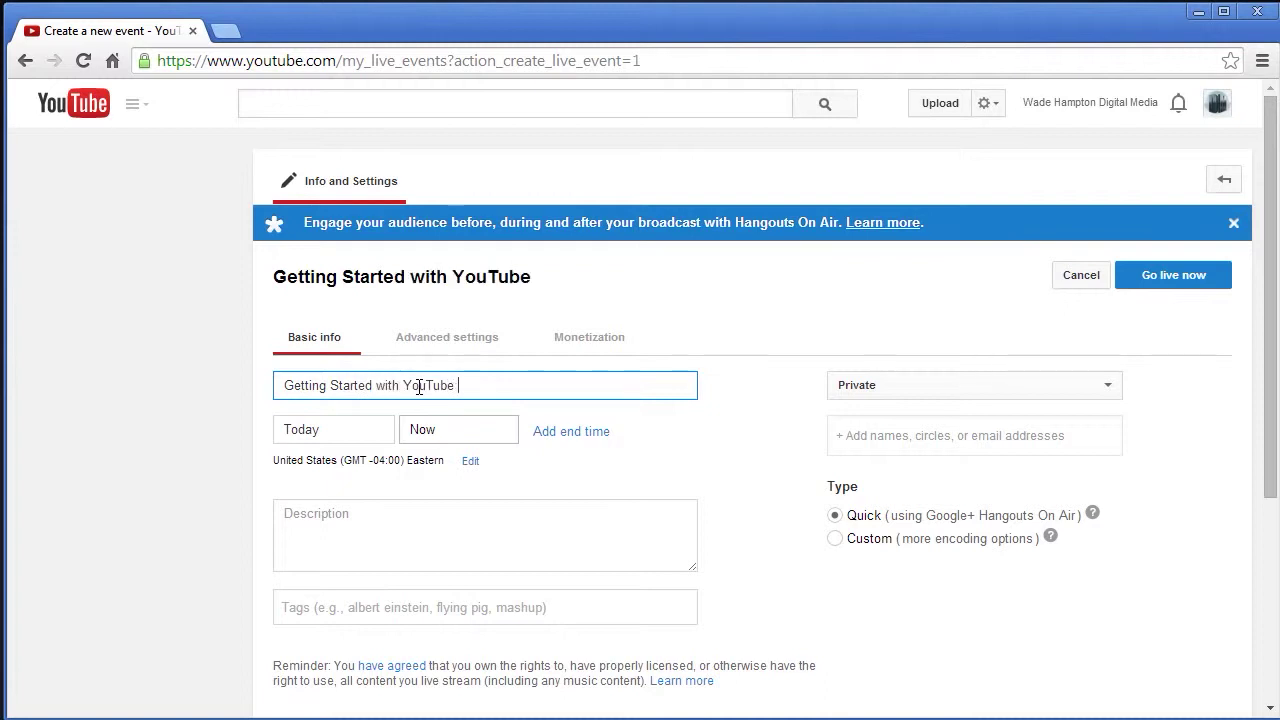
type("Google Hang")
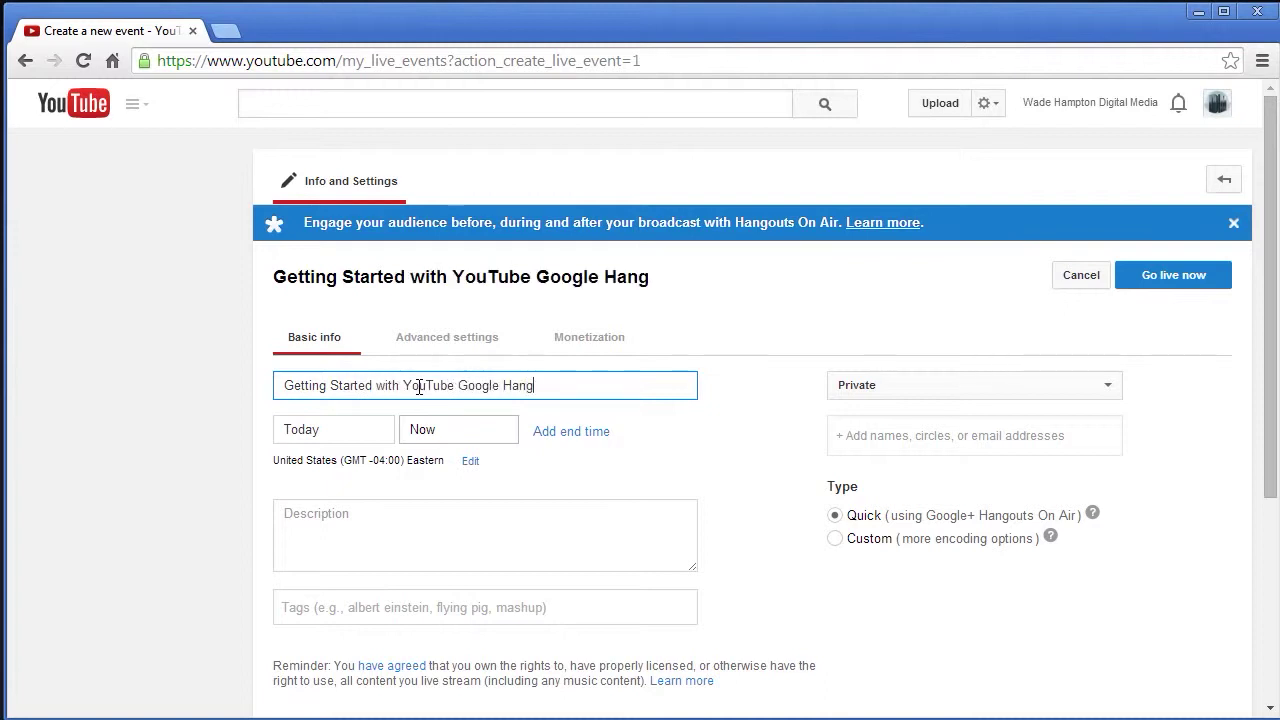
type("outs")
left_click(428, 432)
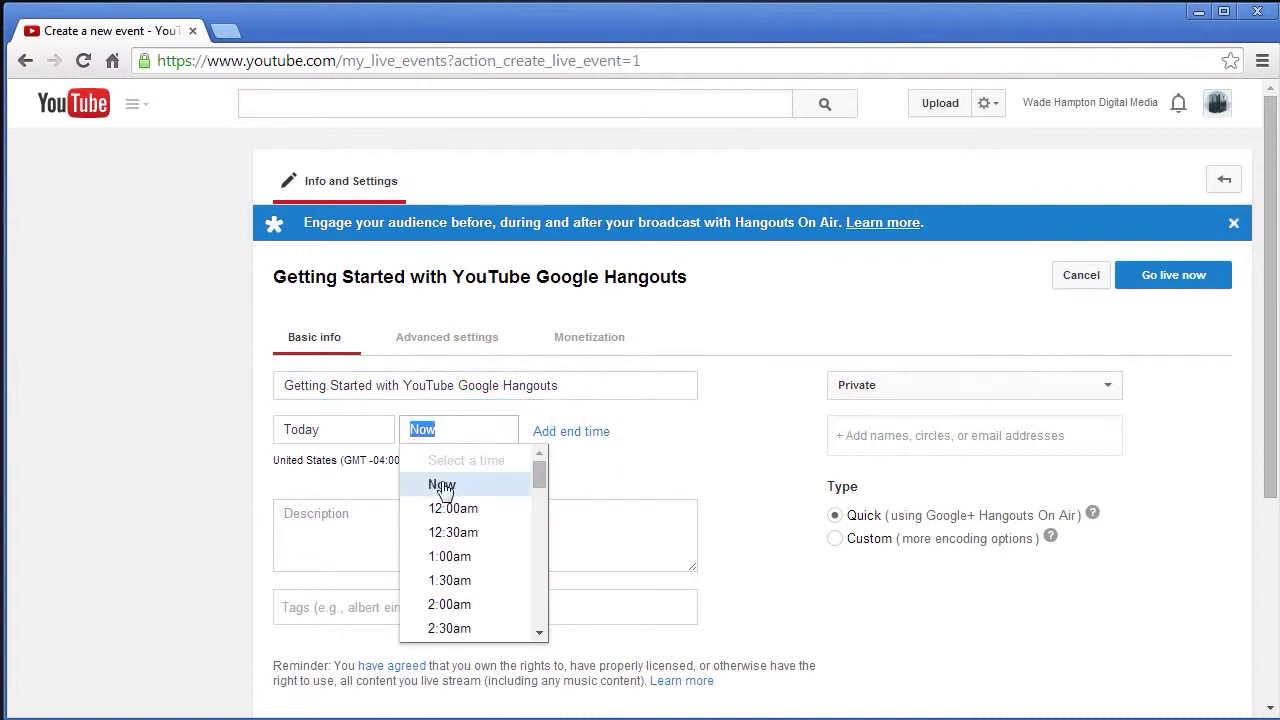
left_click(615, 481)
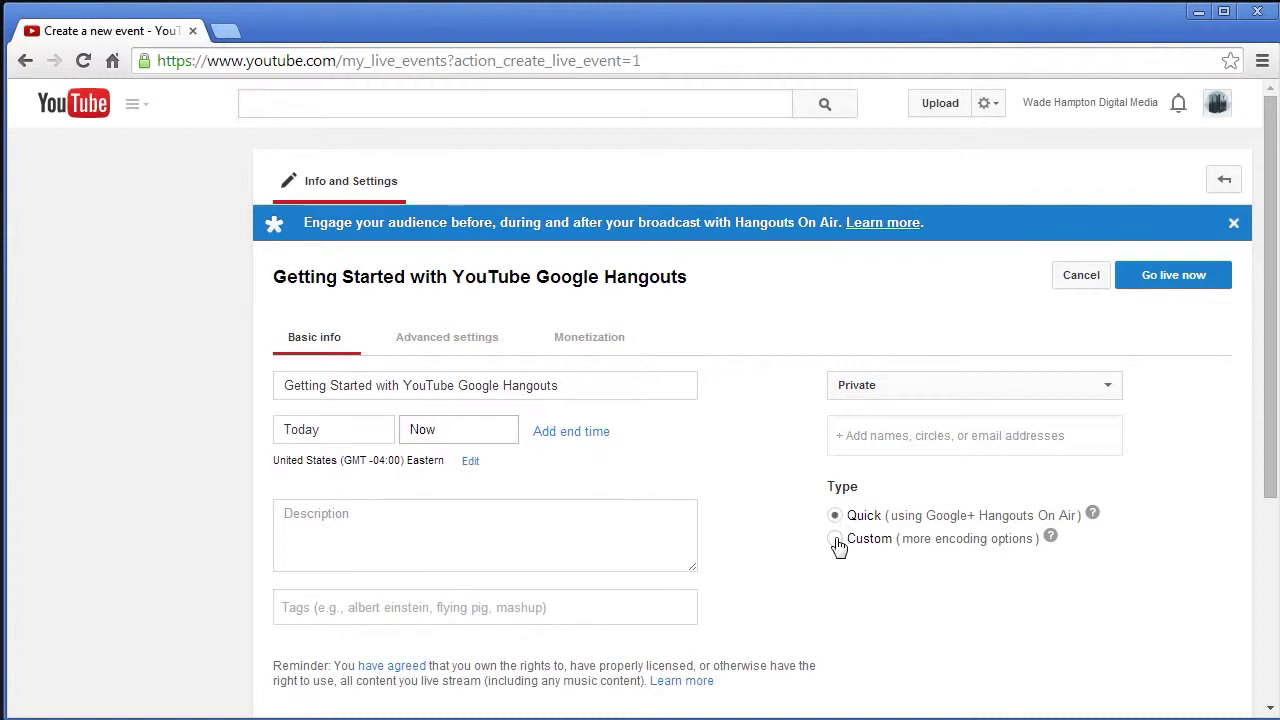
- Enter the event description "How to get started with a YouTube Live Broadcast using Google Hangouts on Air."
left_click(515, 526)
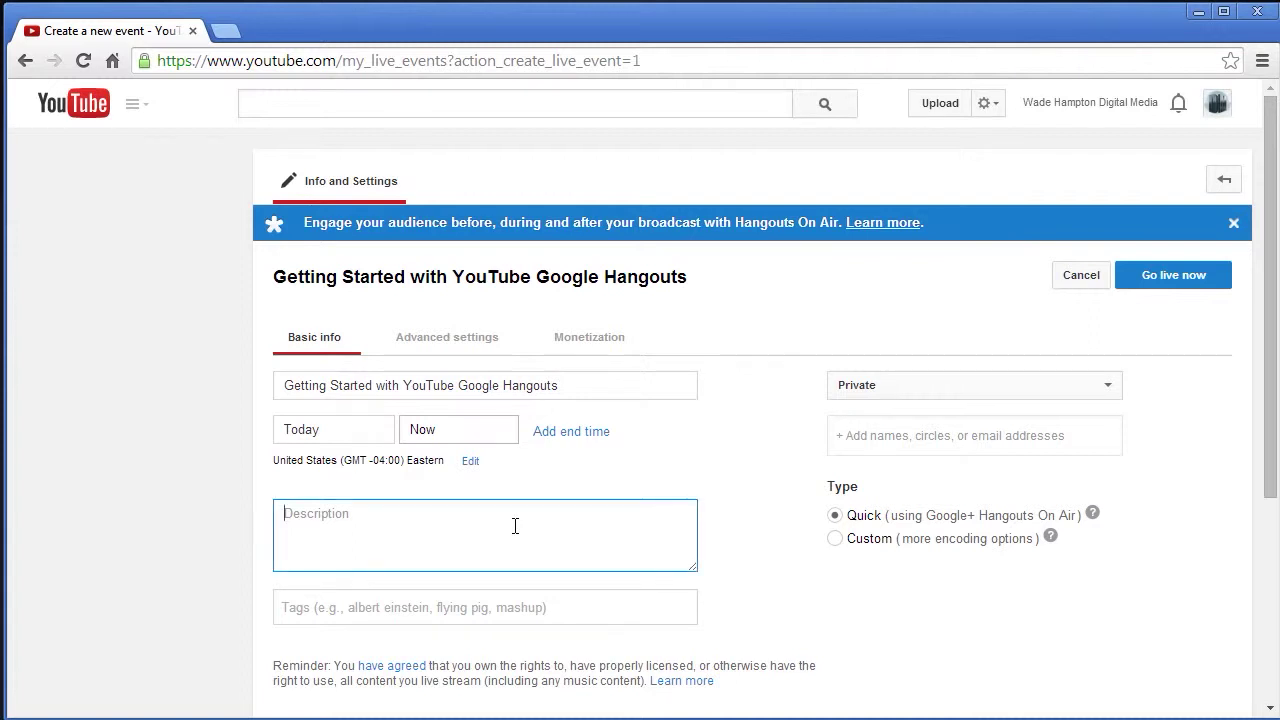
type("How to get sta")
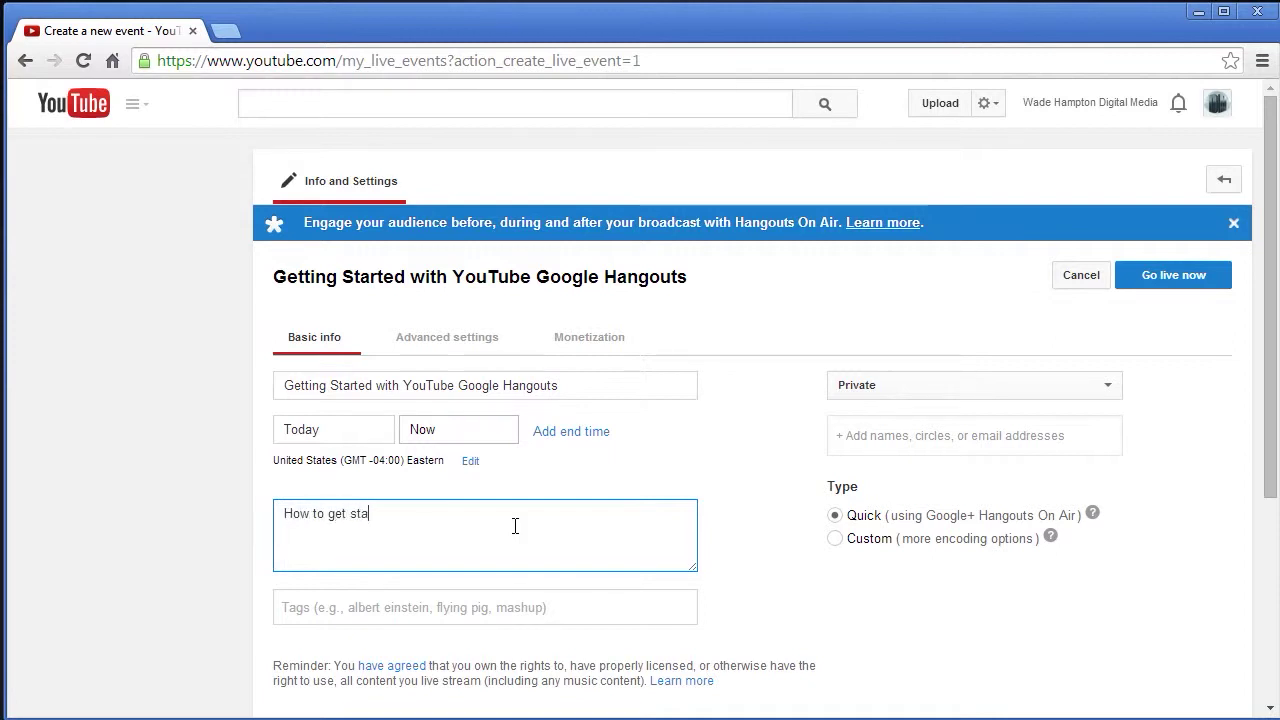
type("rted with a")
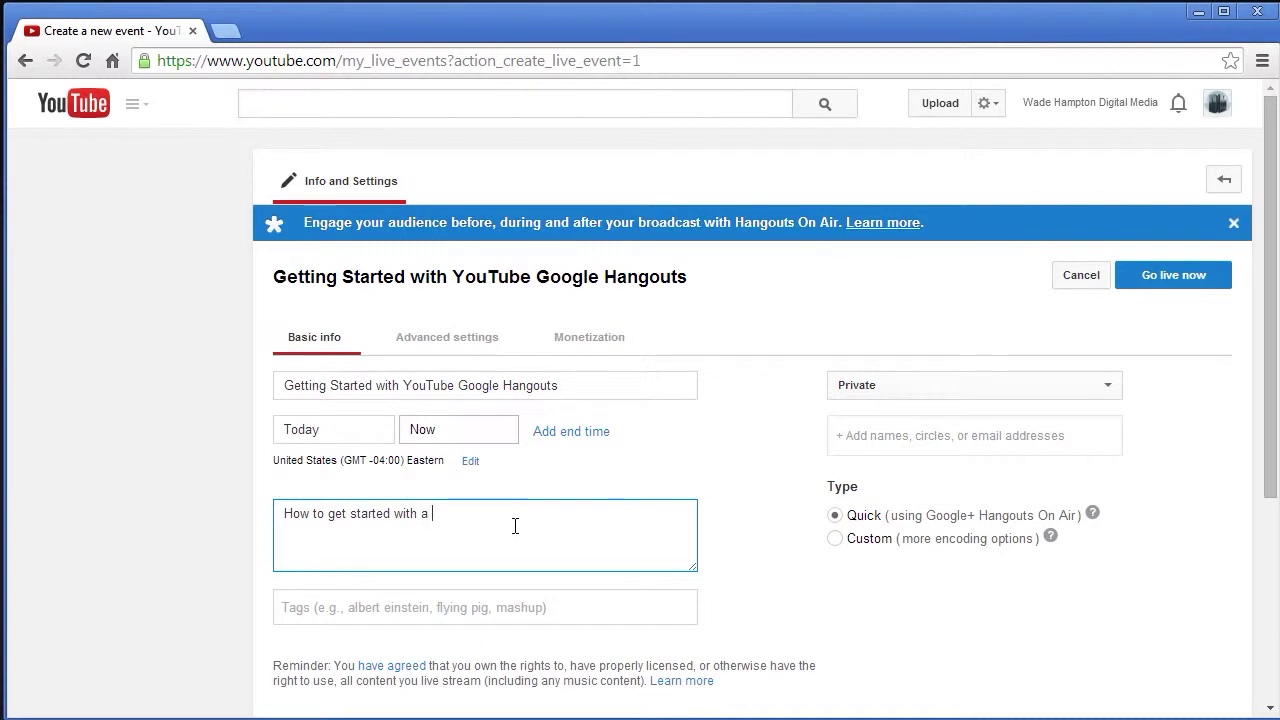
type(" YouTube Live Broadcast using Google")
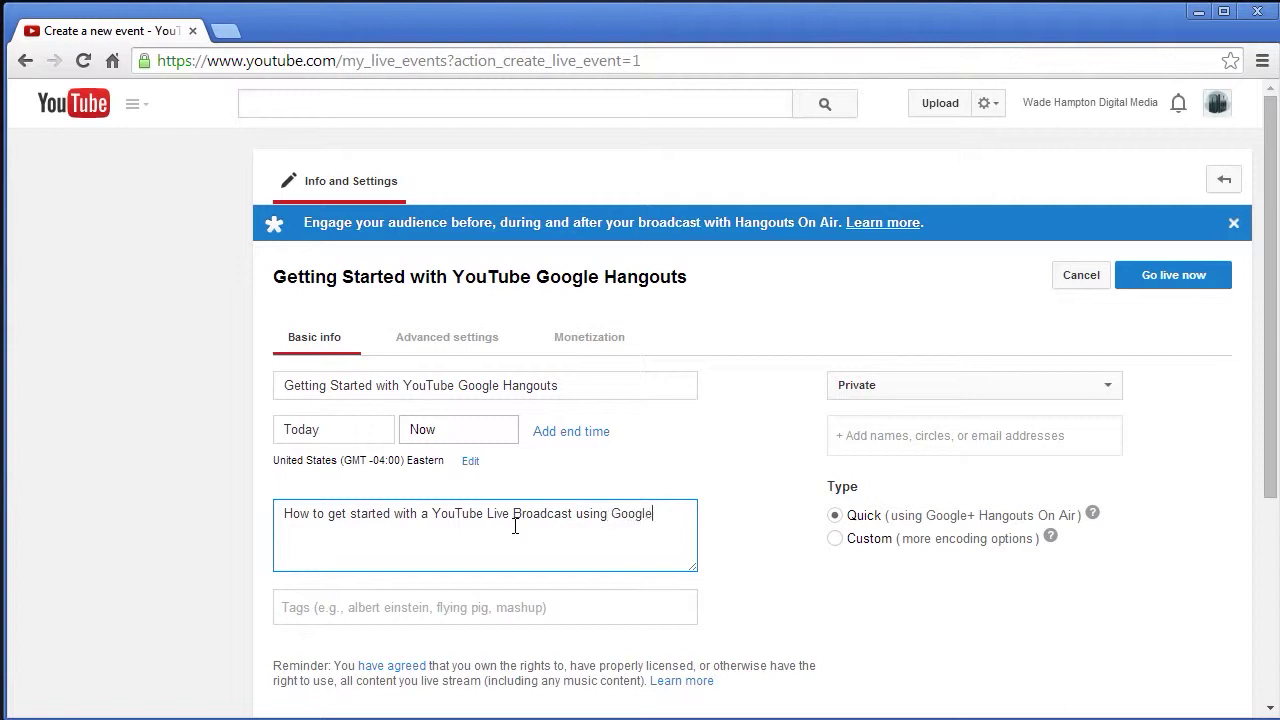
type(" Hangouts on Air.")
- Add the tags "Youtube Liv", "Google Hangouts On Air" and "Tutorial" to the event
left_click(545, 604)
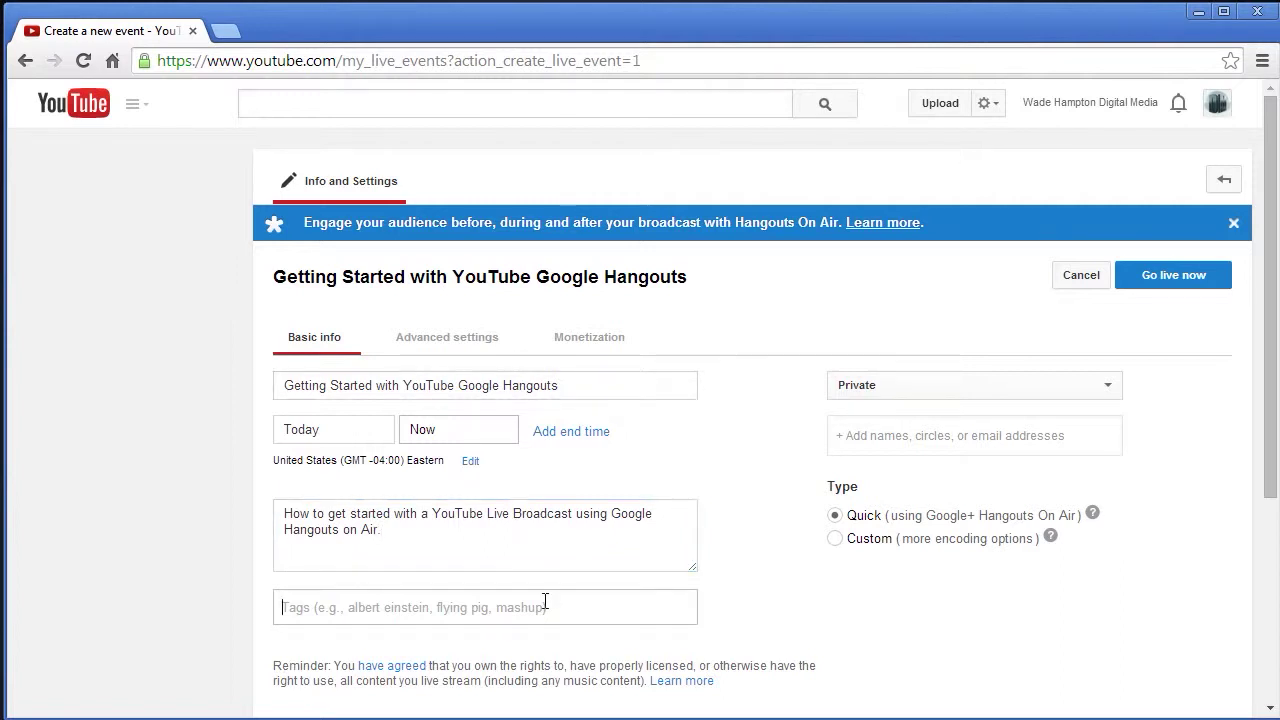
type("Youtube Liv")
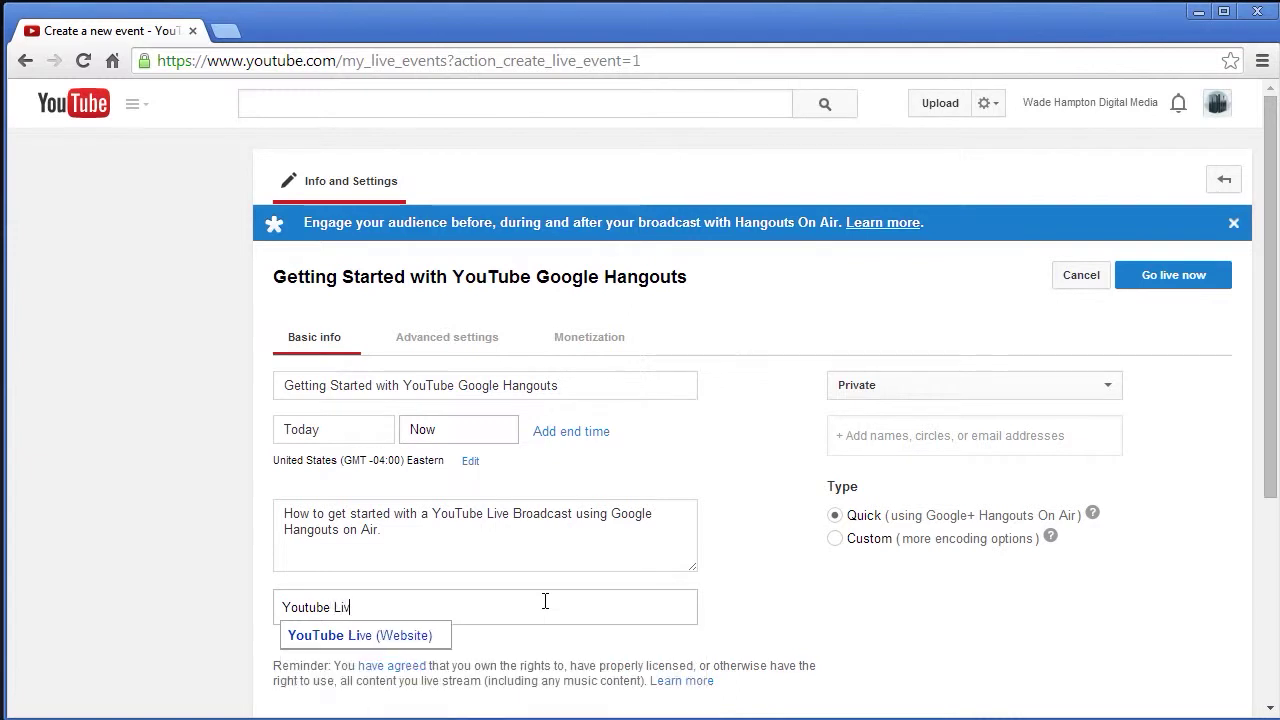
key("Return")
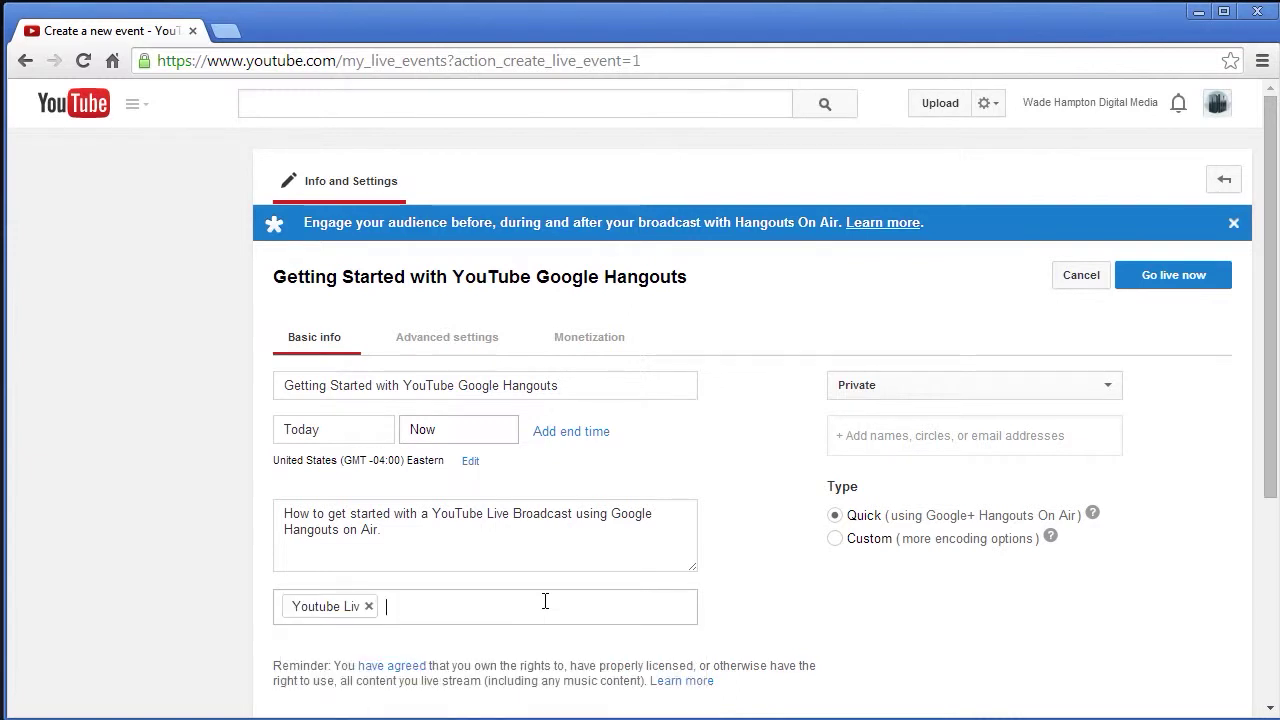
type("Google Hangou")
key("BackSpace")
key("BackSpace")
type("gouts On Air")
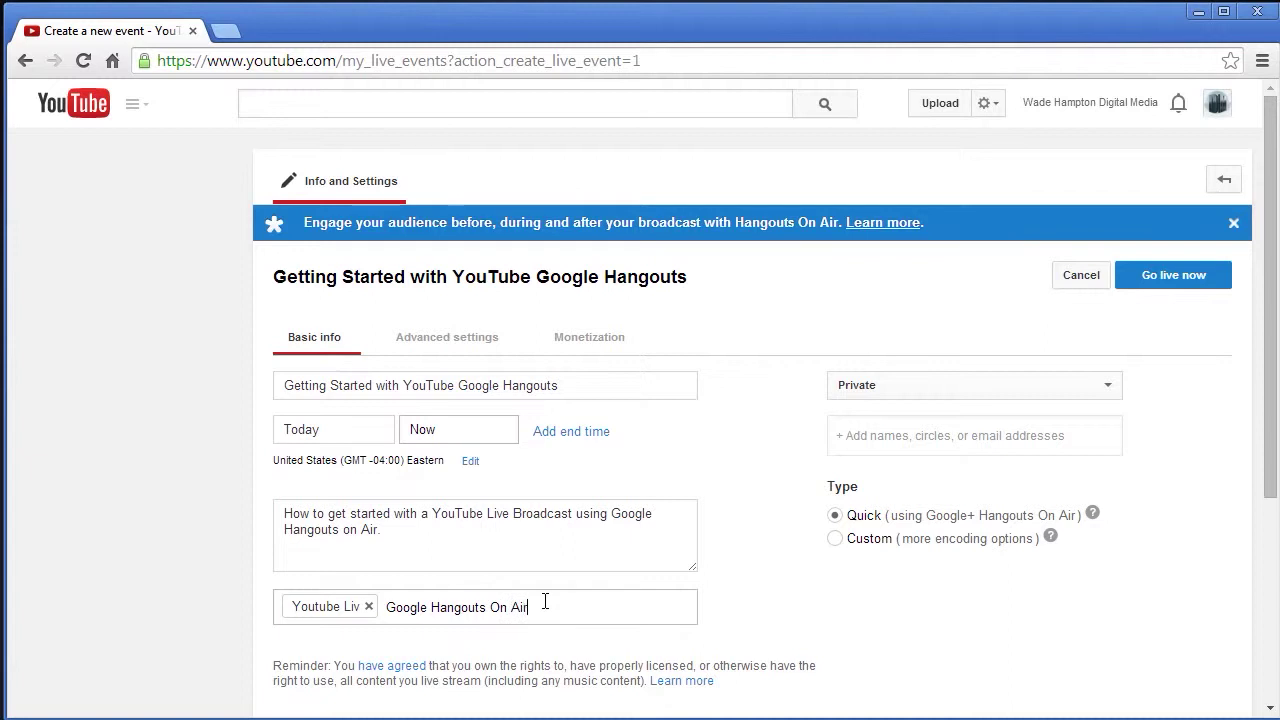
key("Return")
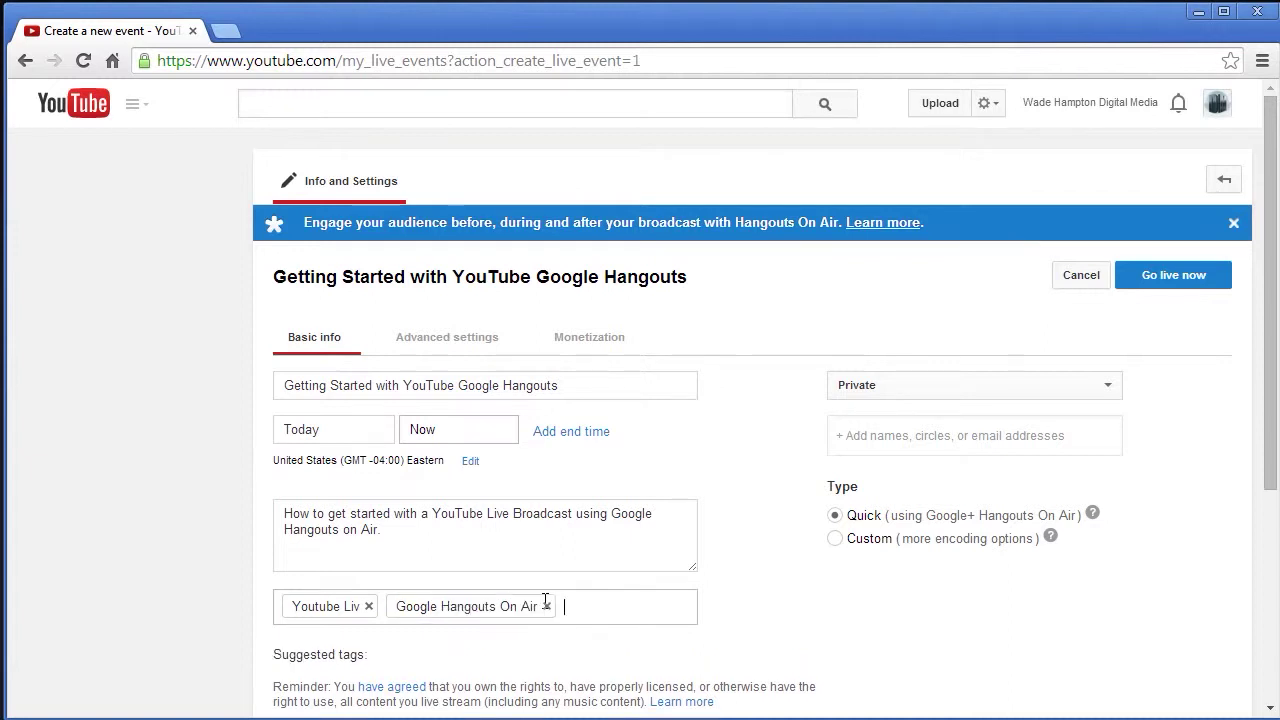
type("Tutorial")
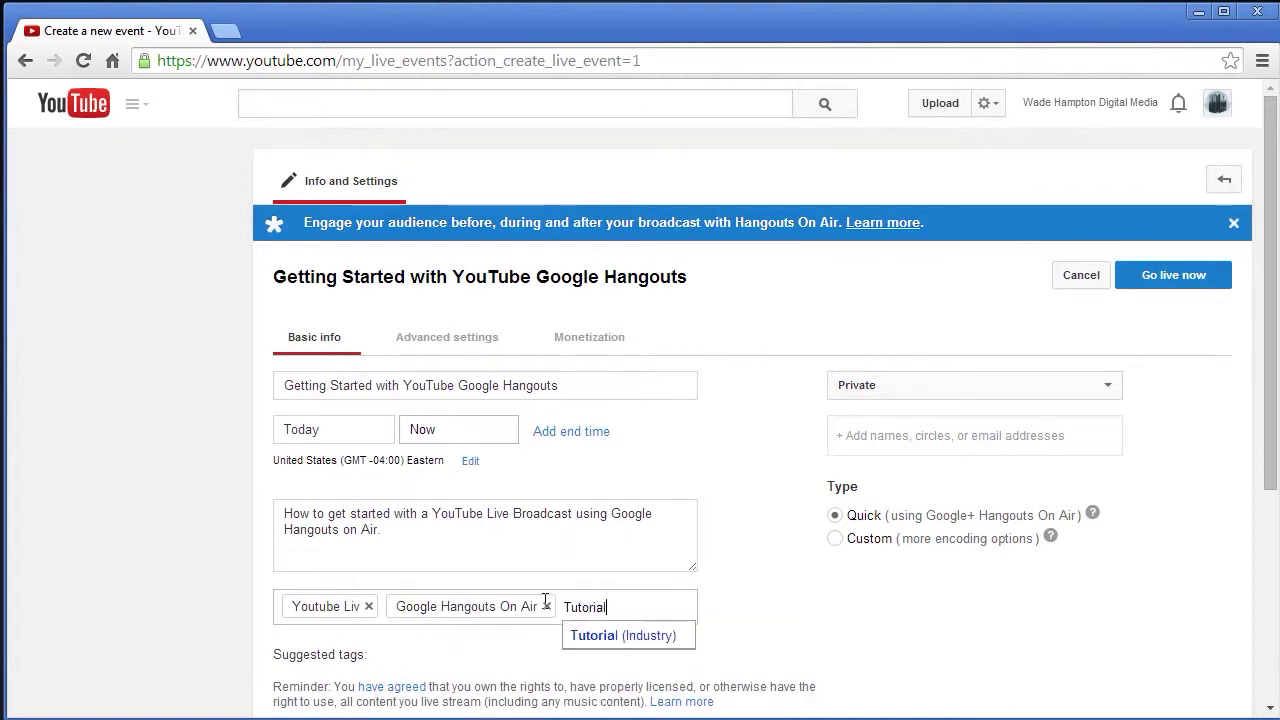
key("Return")
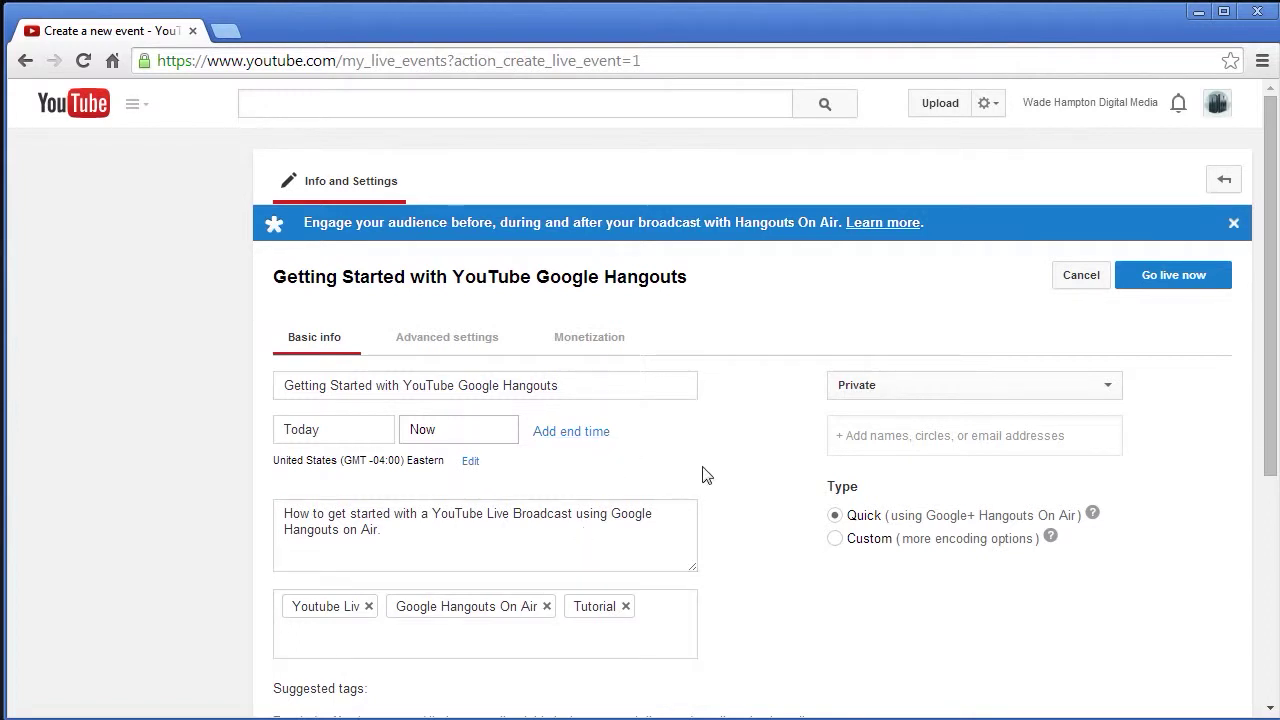
- Try the Public and Unlisted privacy options for the event and return it to Private
left_click(910, 388)
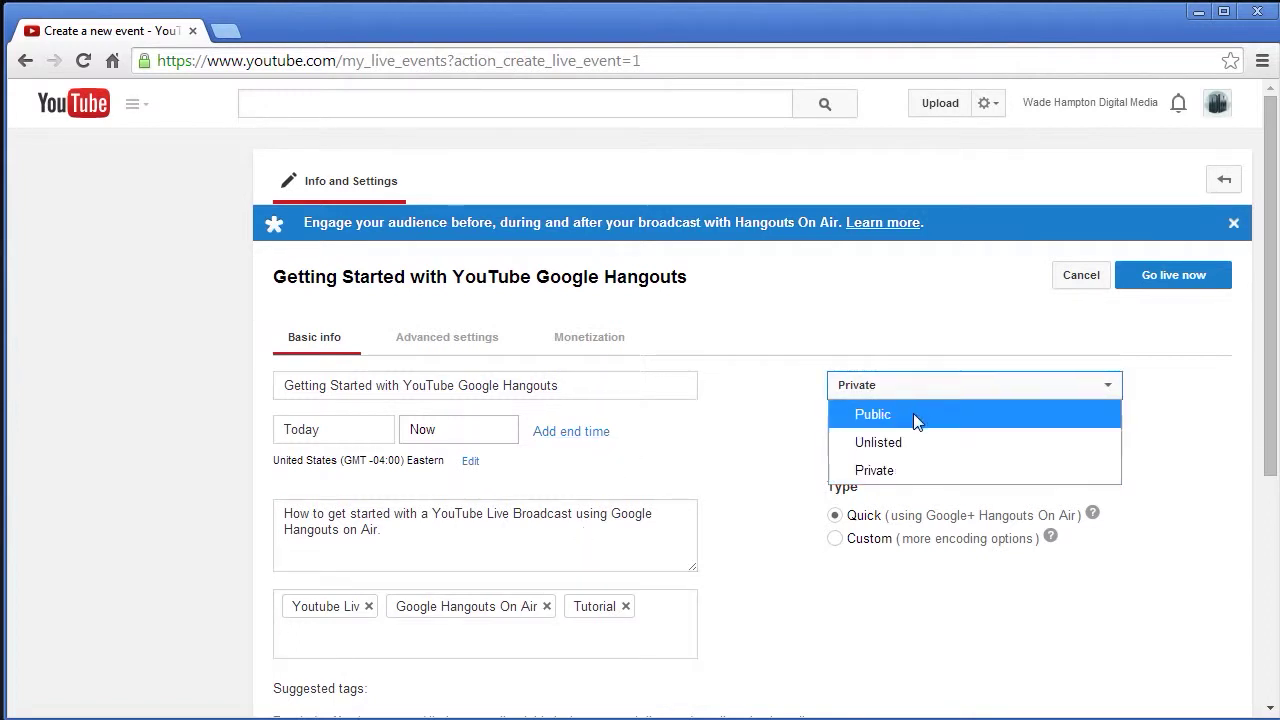
left_click(855, 419)
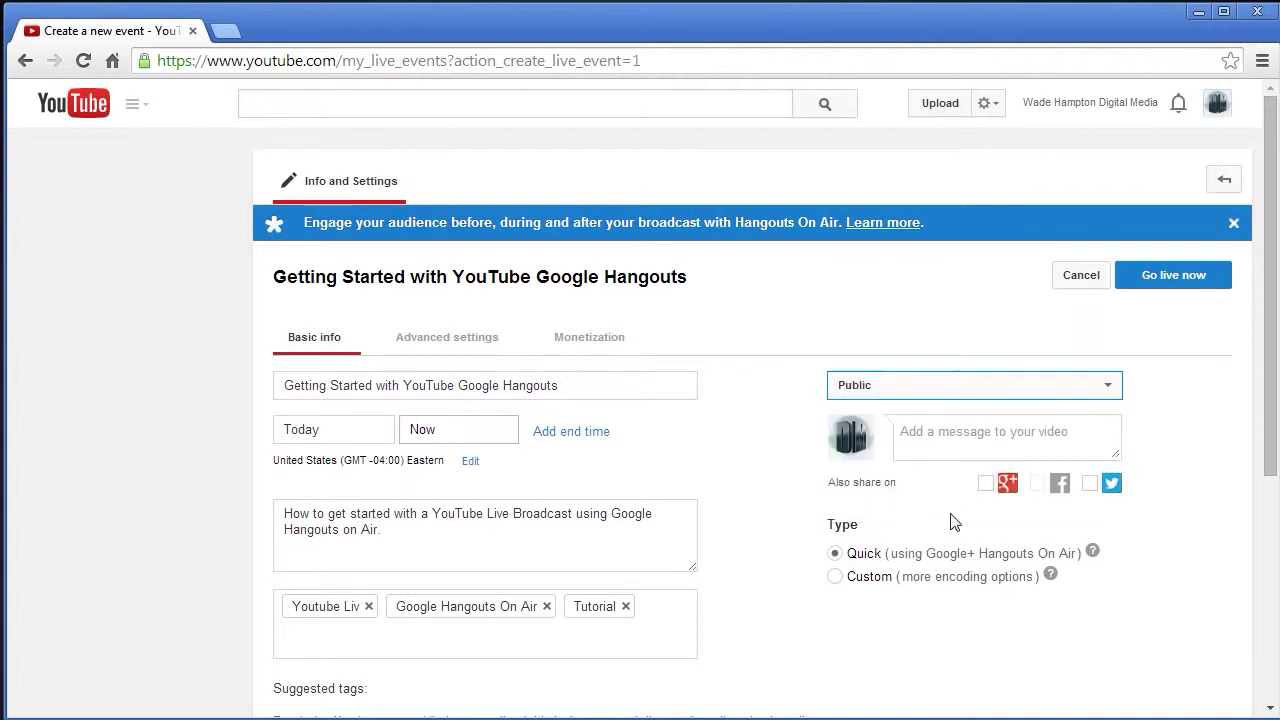
left_click(909, 389)
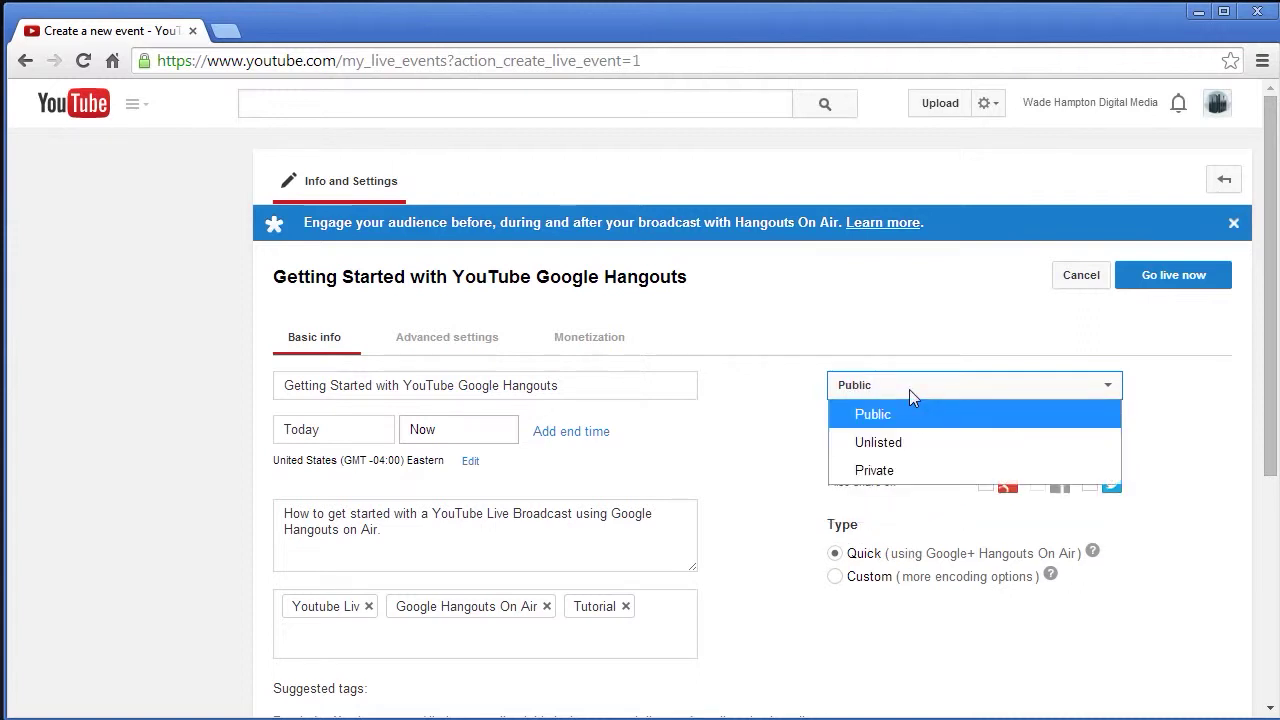
left_click(908, 442)
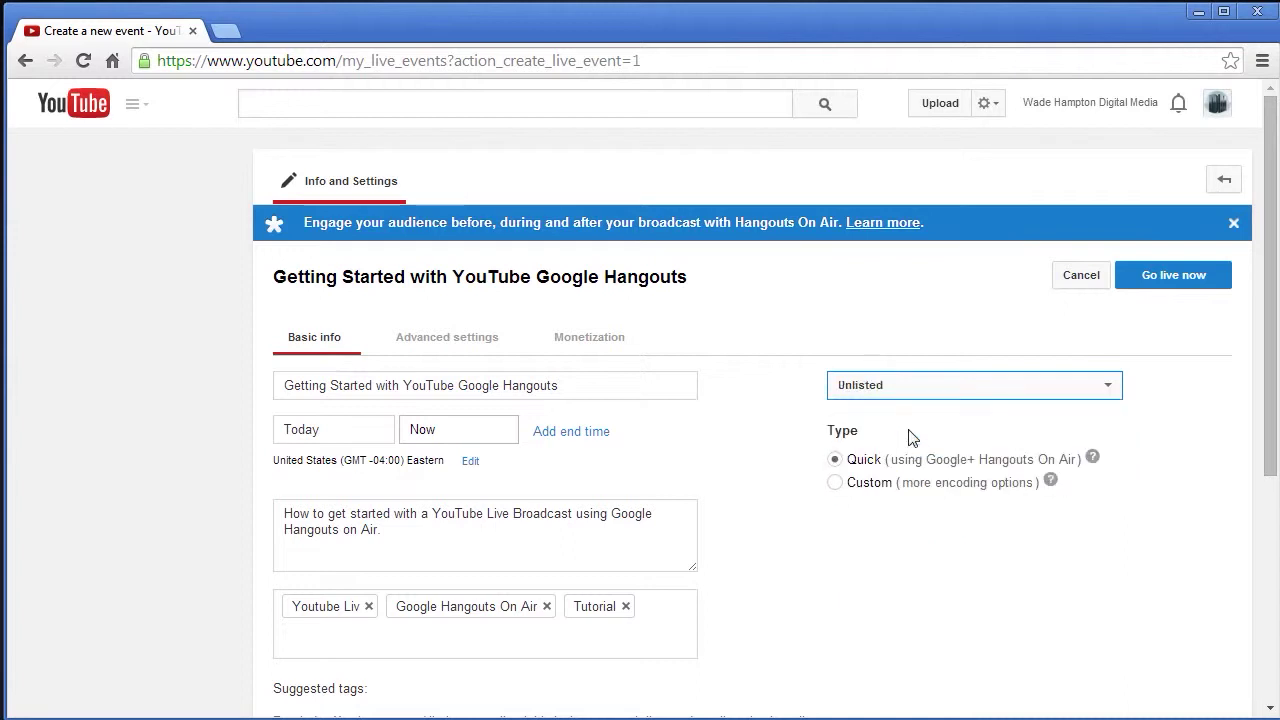
left_click(918, 391)
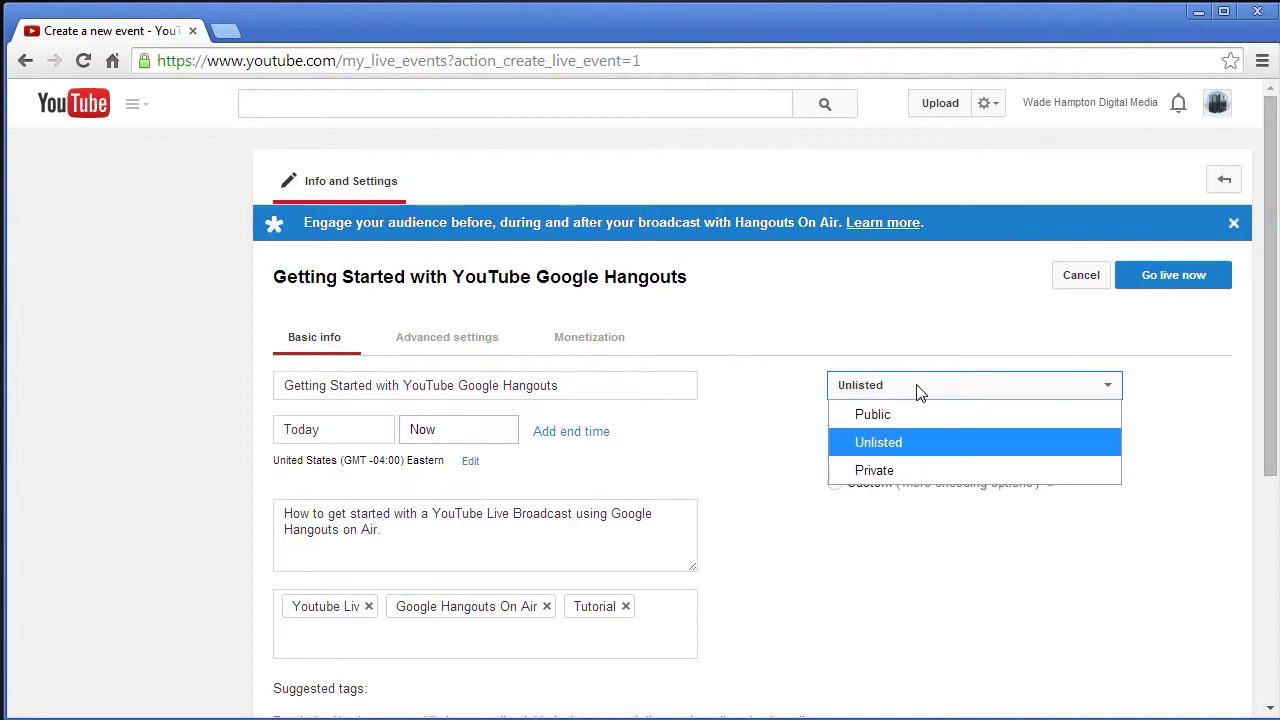
left_click(911, 472)
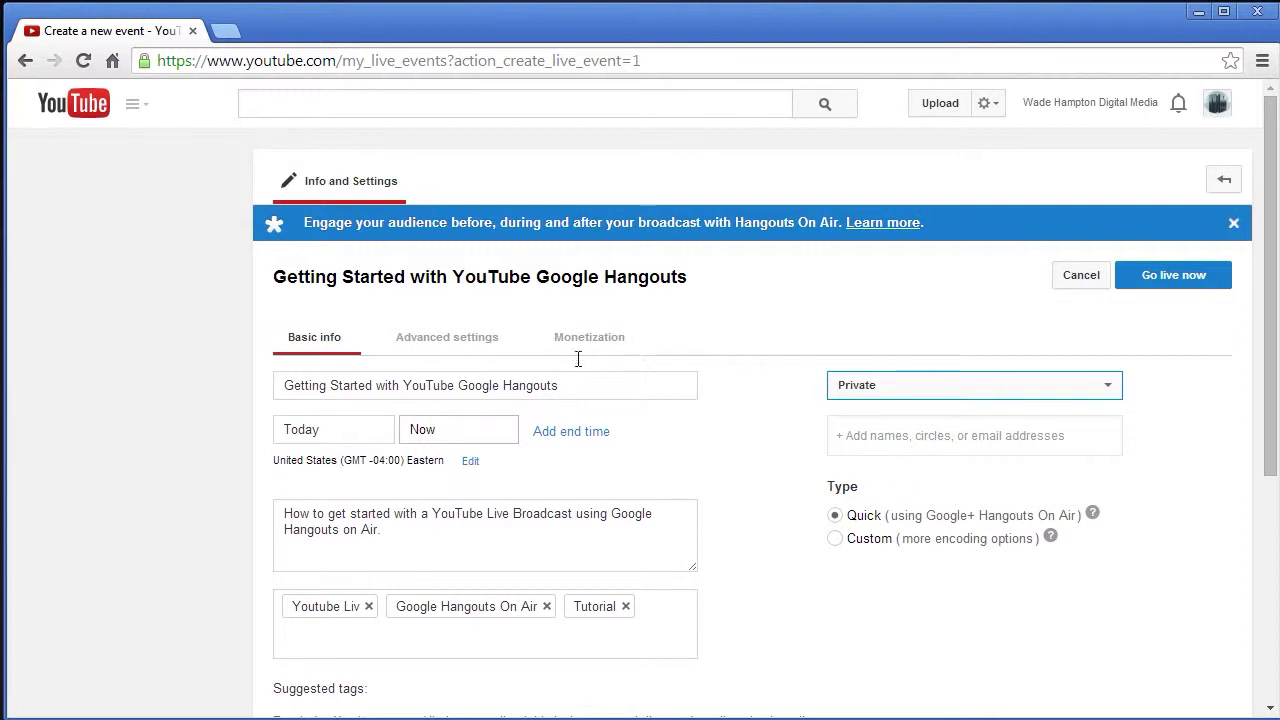
- Set the video language to English and the recording date to today in the event's advanced settings
left_click(480, 345)
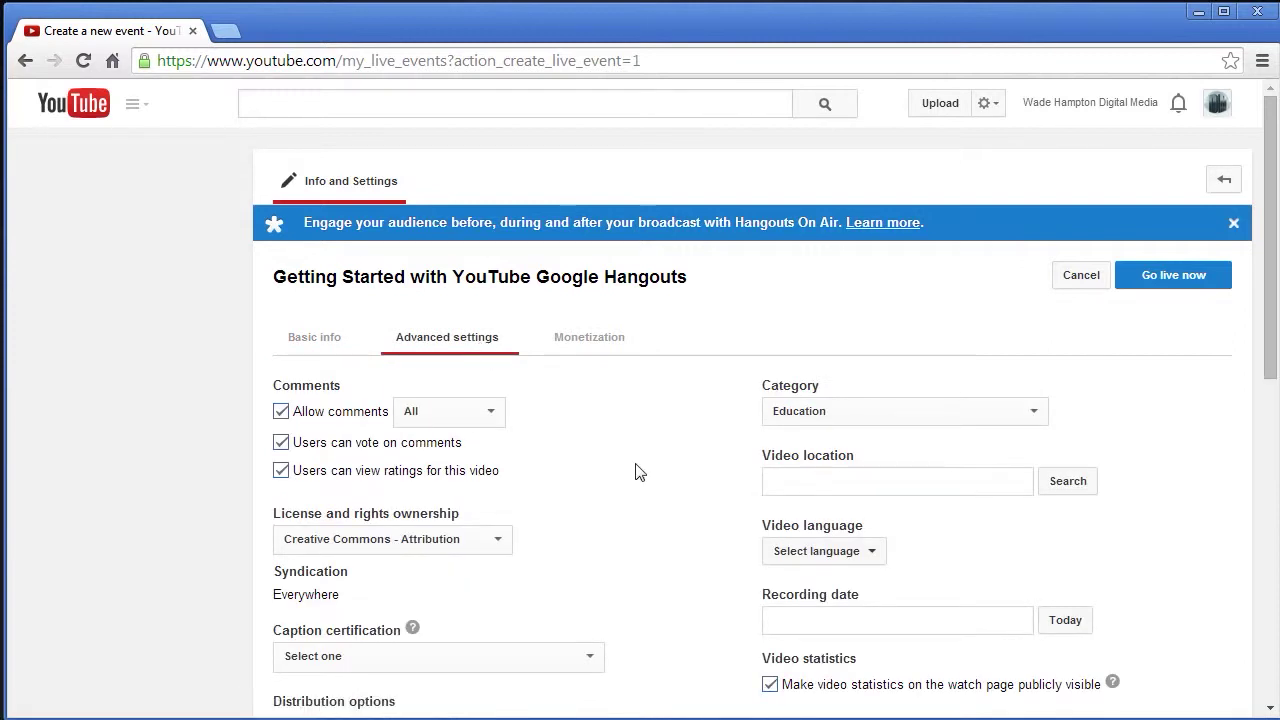
scroll(640, 472, "down", 1)
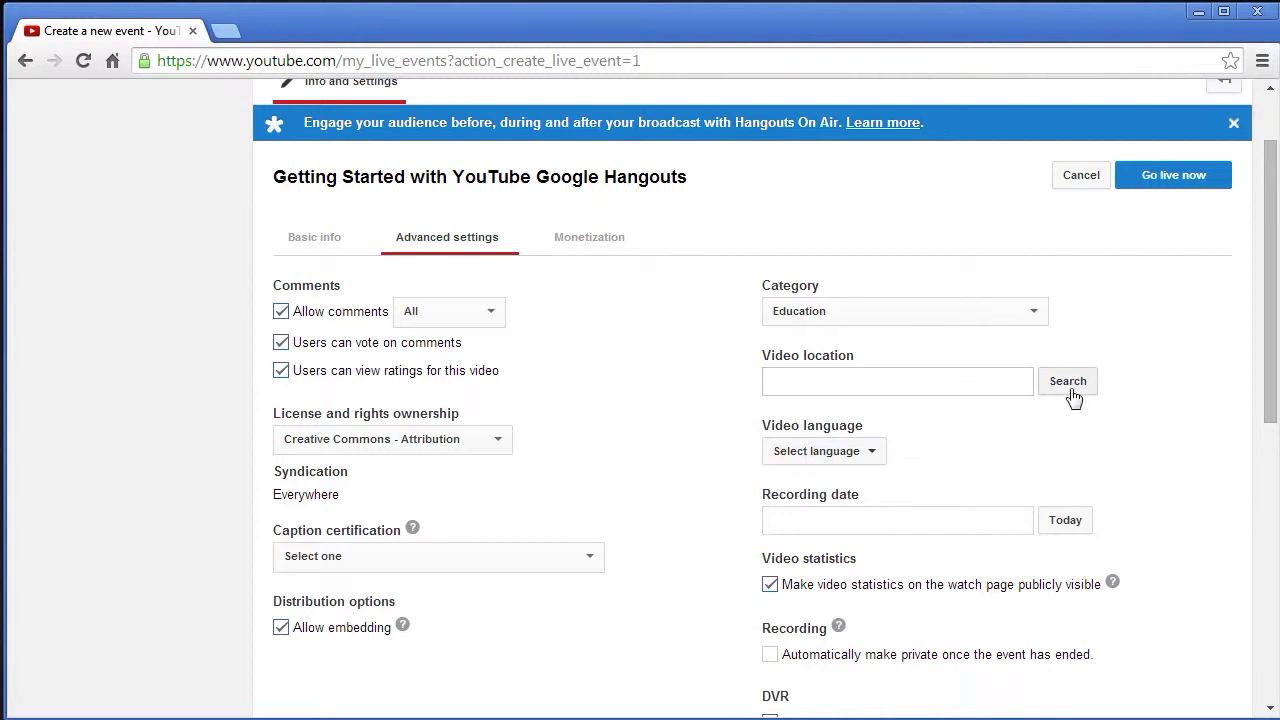
scroll(929, 457, "down", 1)
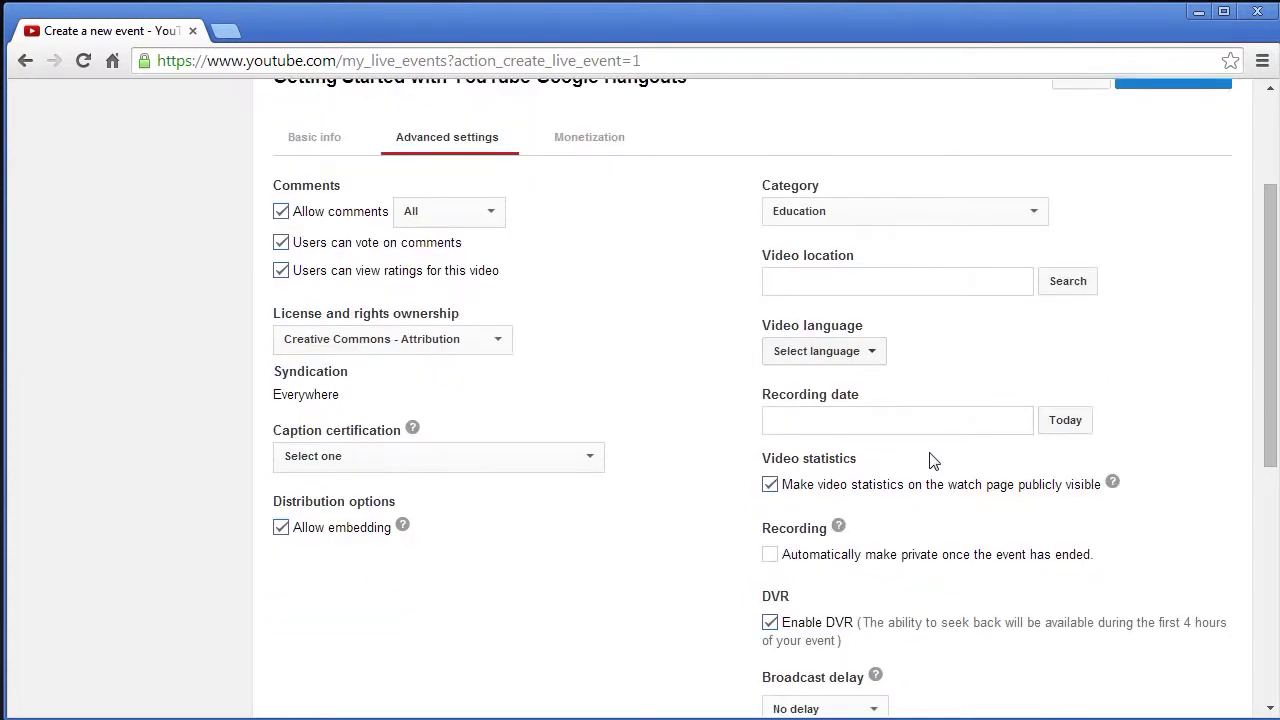
left_click(874, 353)
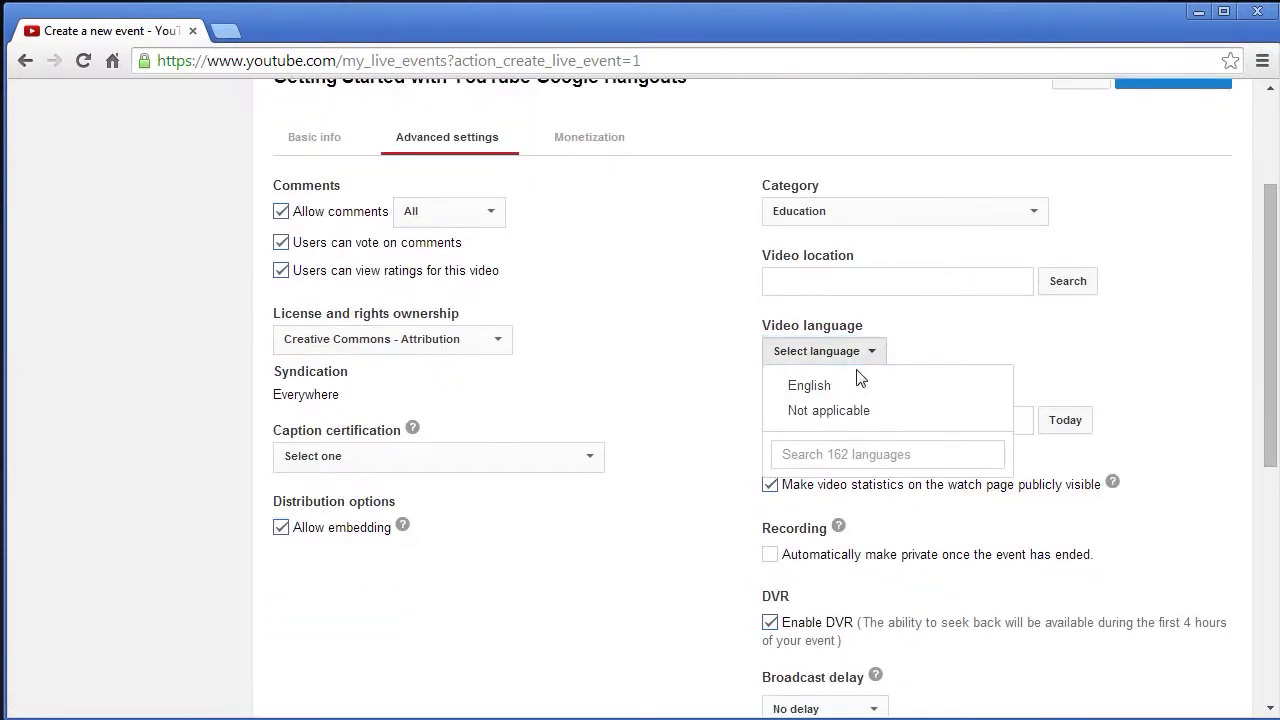
left_click(837, 387)
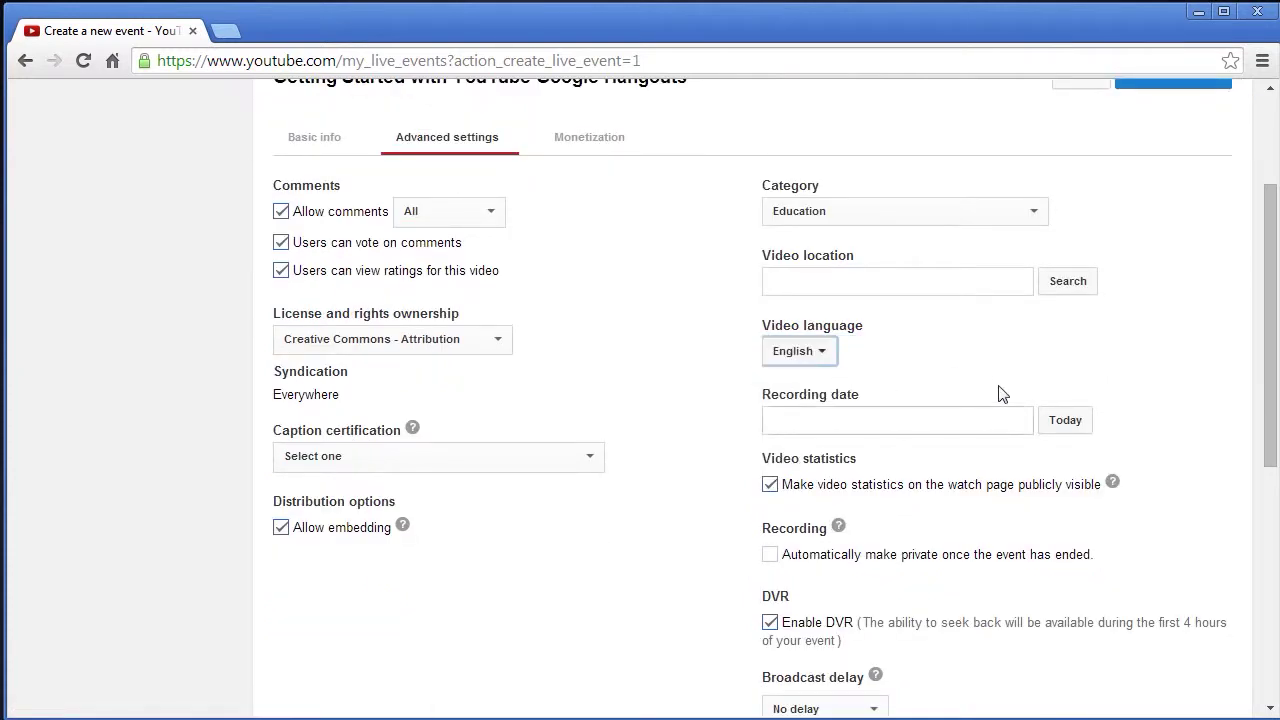
left_click(1062, 428)
- Review the broadcast delay, caption certification, distribution, promotion and age restriction options in the event's advanced settings
scroll(930, 500, "down", 1)
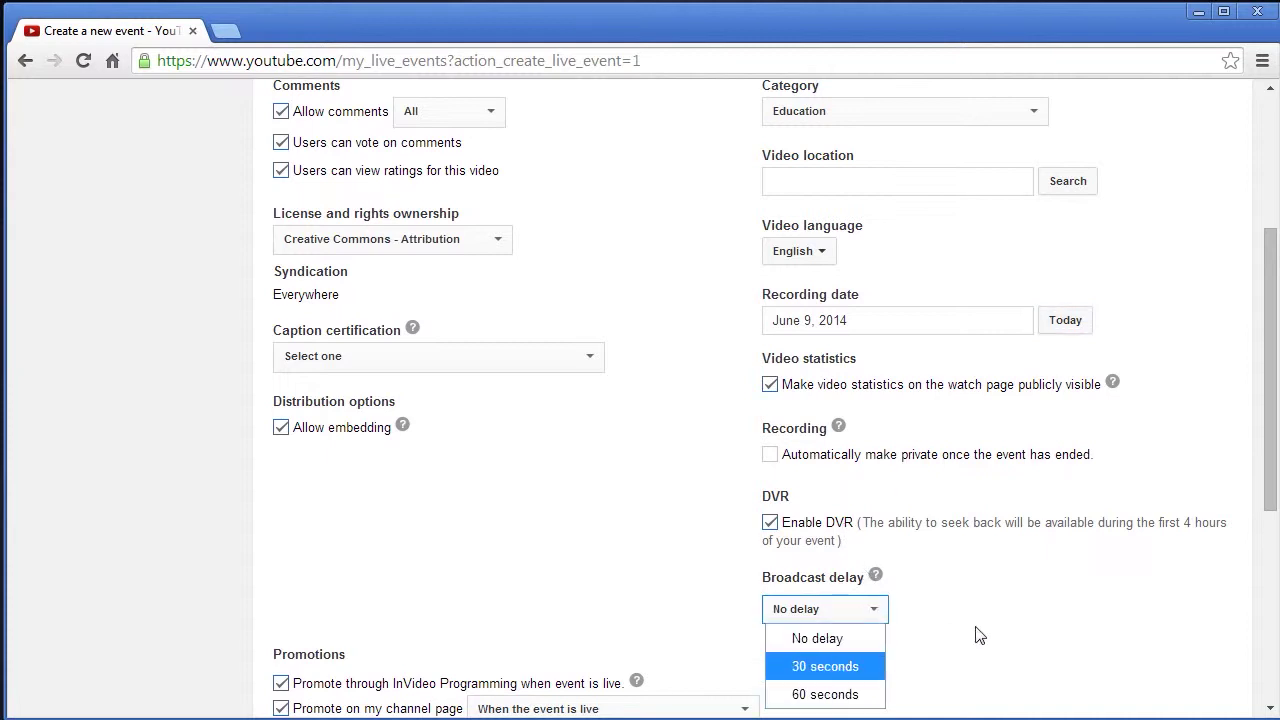
scroll(1192, 492, "down", 3)
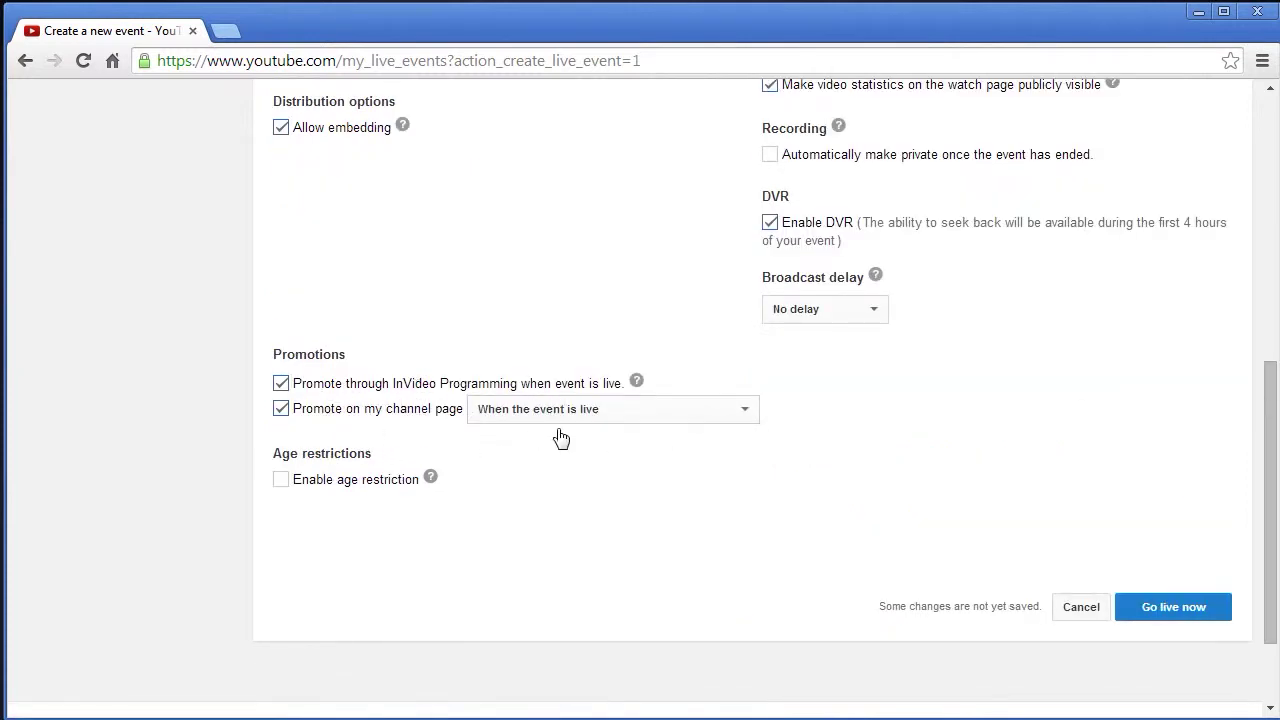
scroll(695, 499, "up", 3)
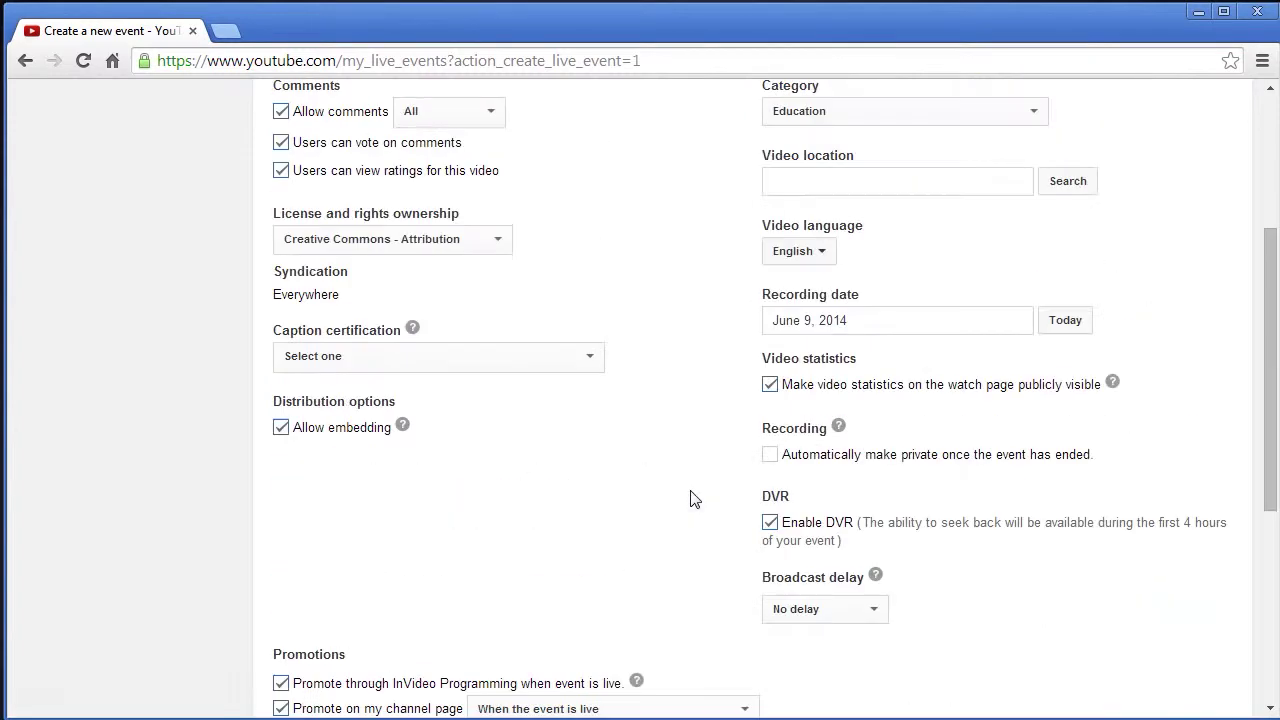
scroll(695, 519, "down", 1)
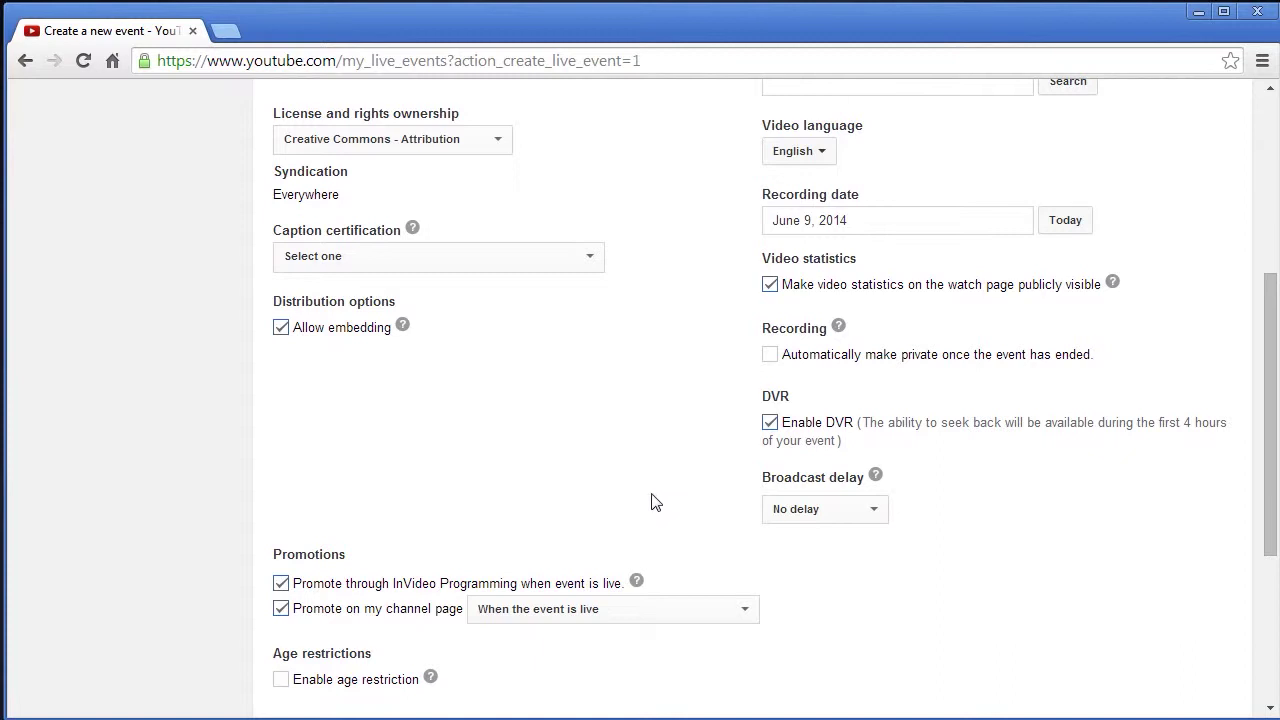
scroll(655, 502, "up", 2)
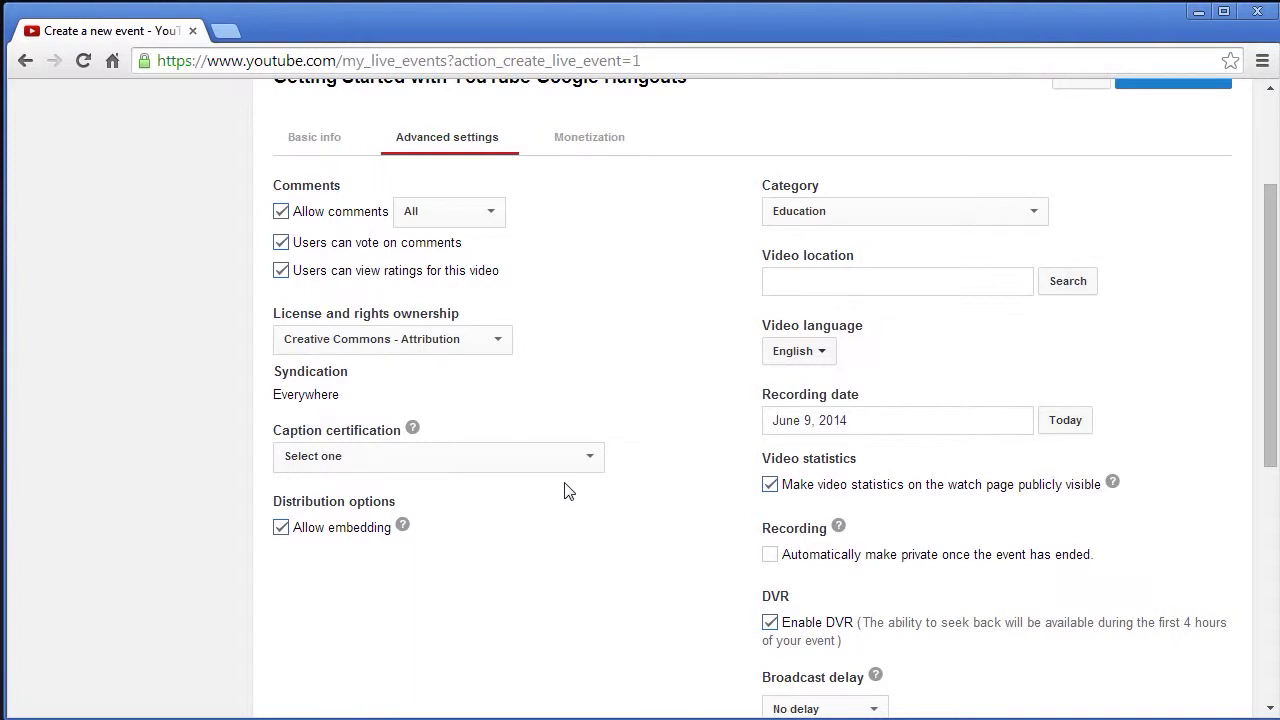
left_click(590, 460)
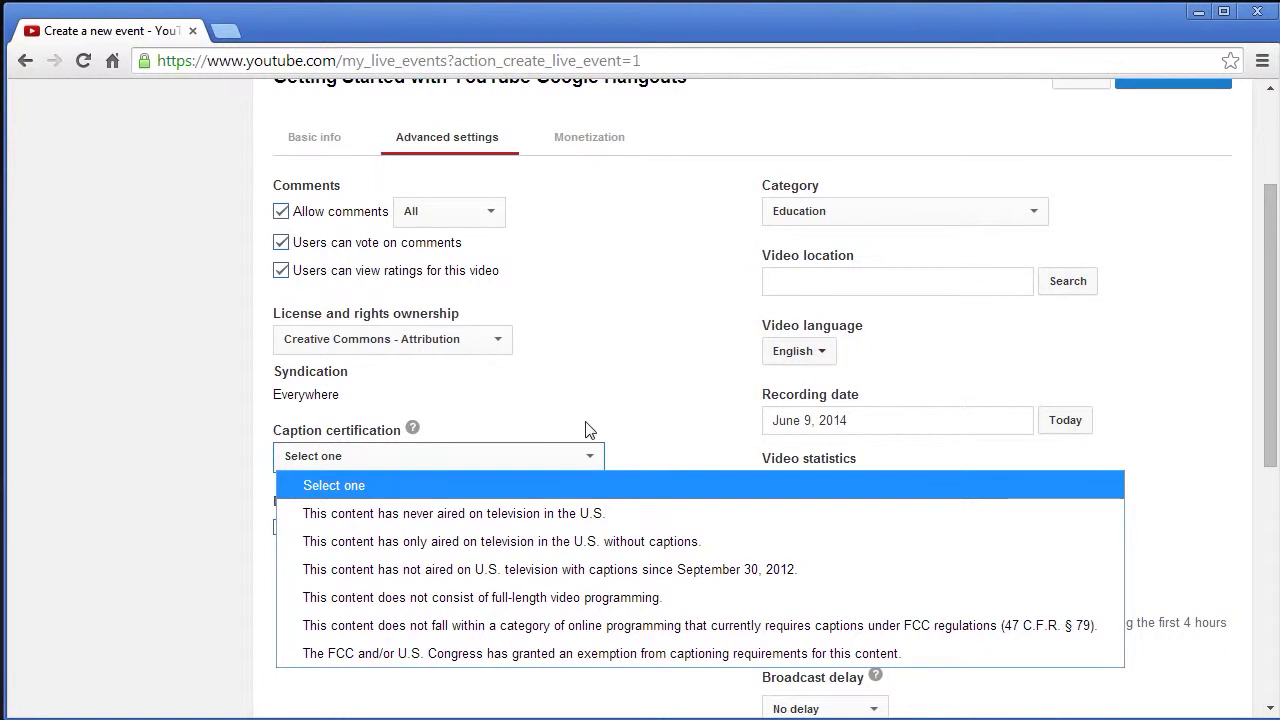
left_click(635, 440)
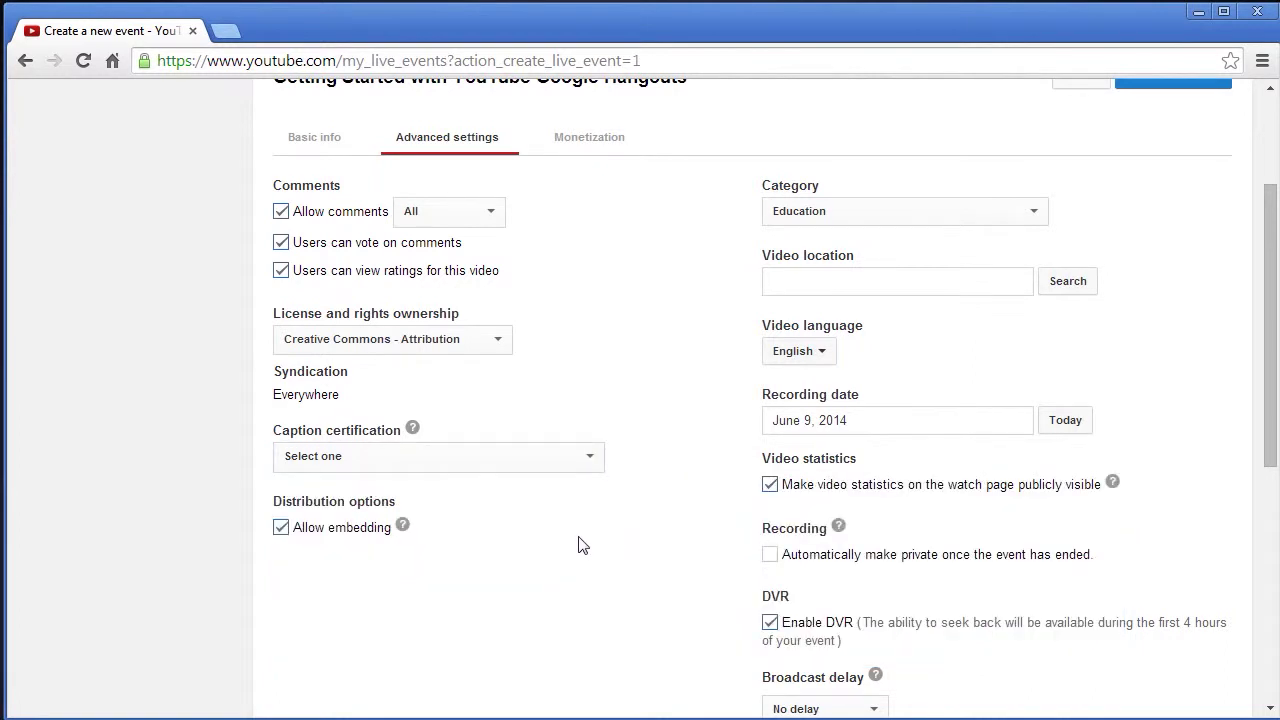
scroll(580, 545, "down", 3)
scroll(516, 581, "down", 1)
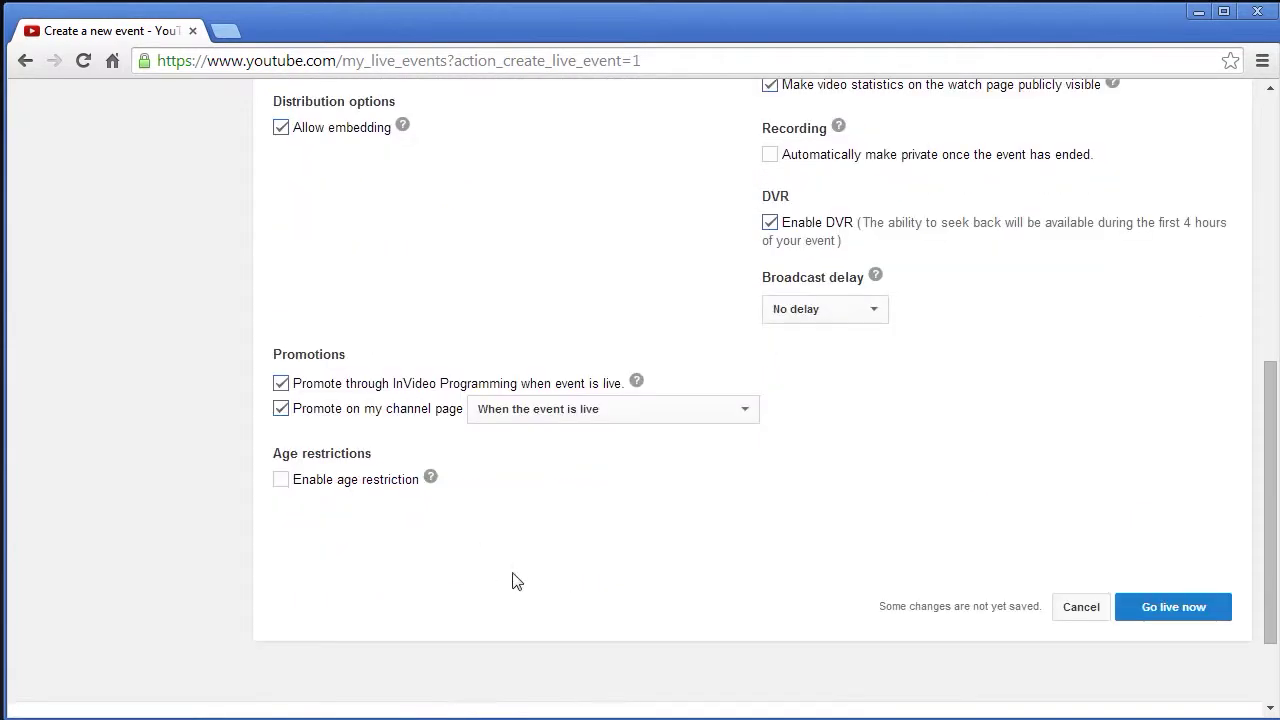
scroll(540, 524, "up", 6)
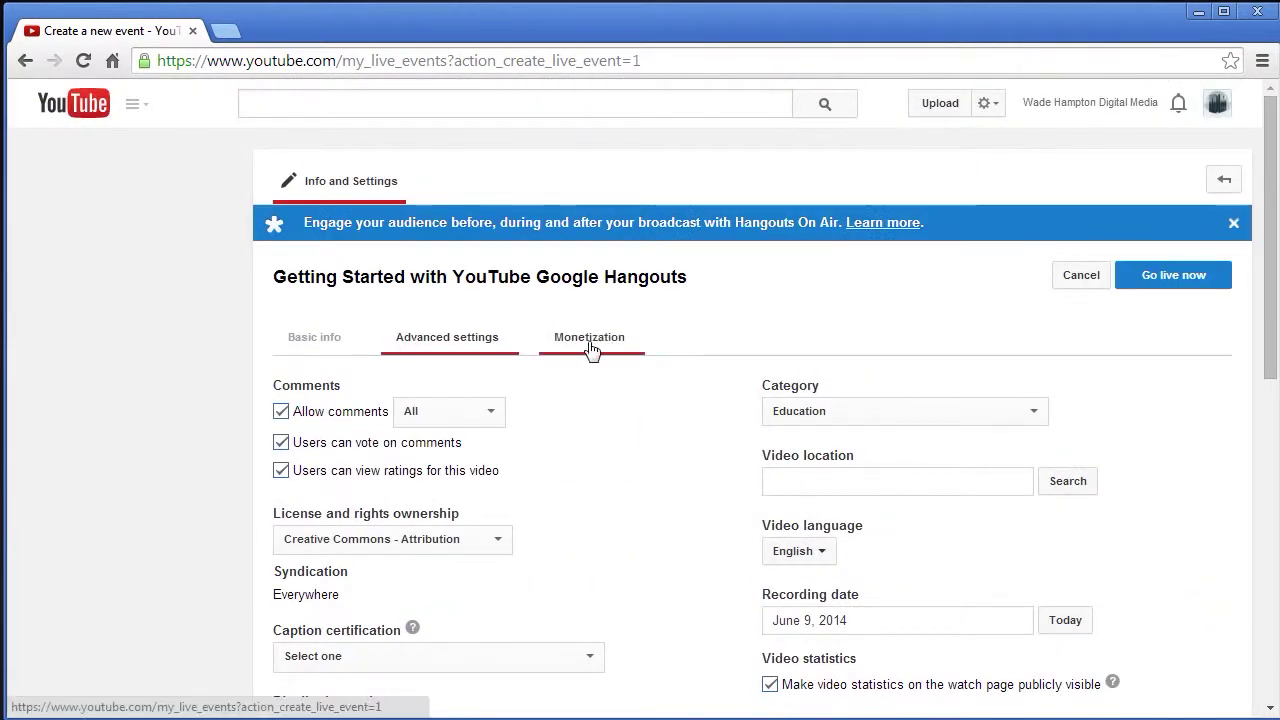
- Recheck the event's basic info, go live now, and shrink the Hangouts window so it fits on screen
left_click(315, 340)
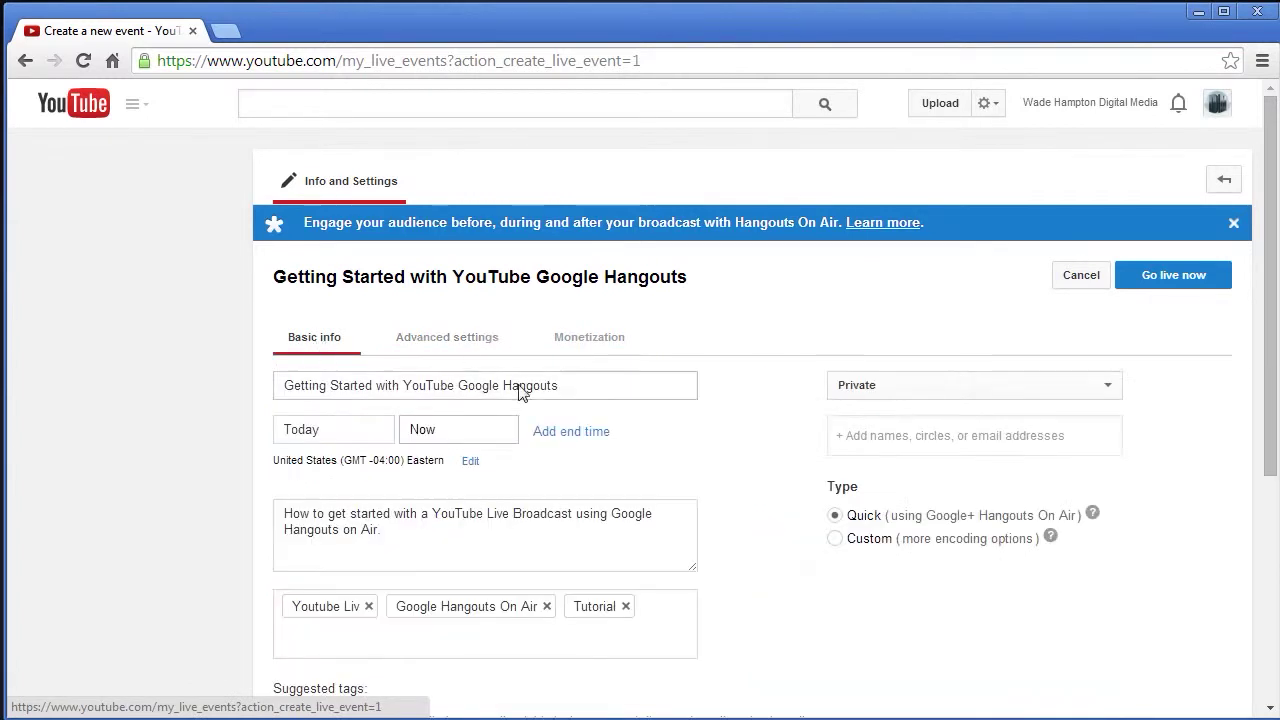
scroll(825, 548, "down", 1)
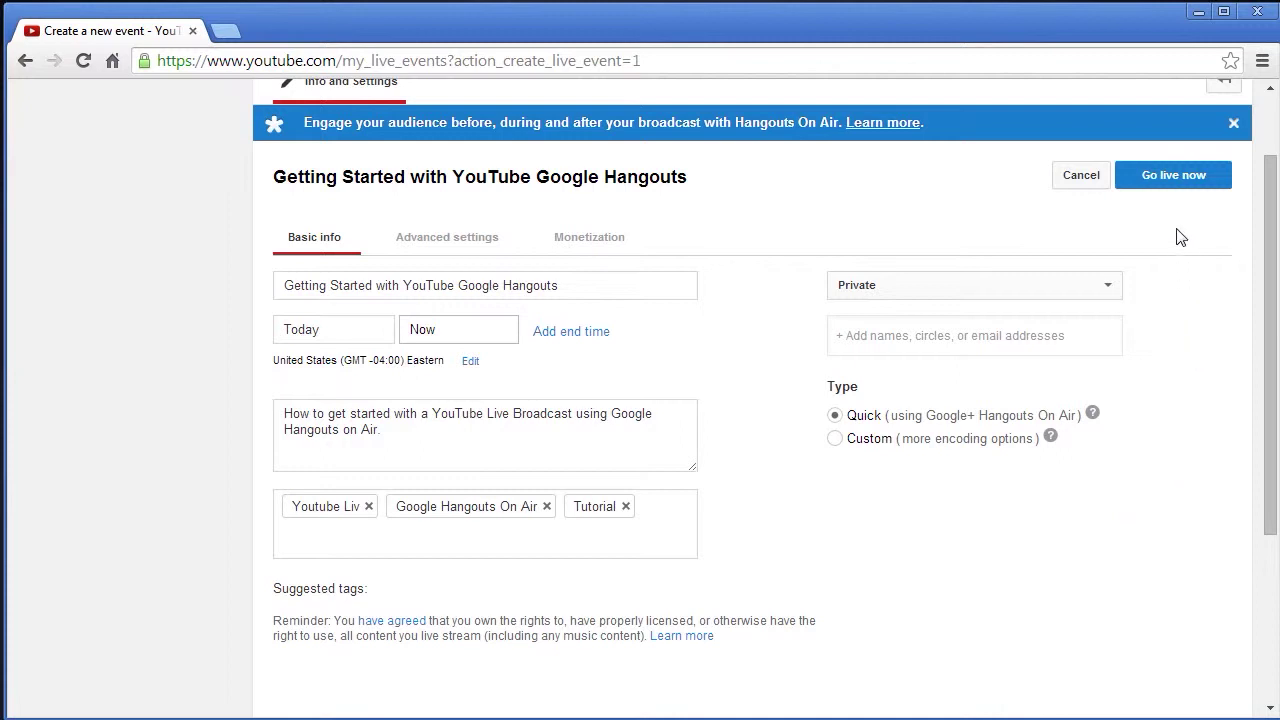
left_click(1178, 190)
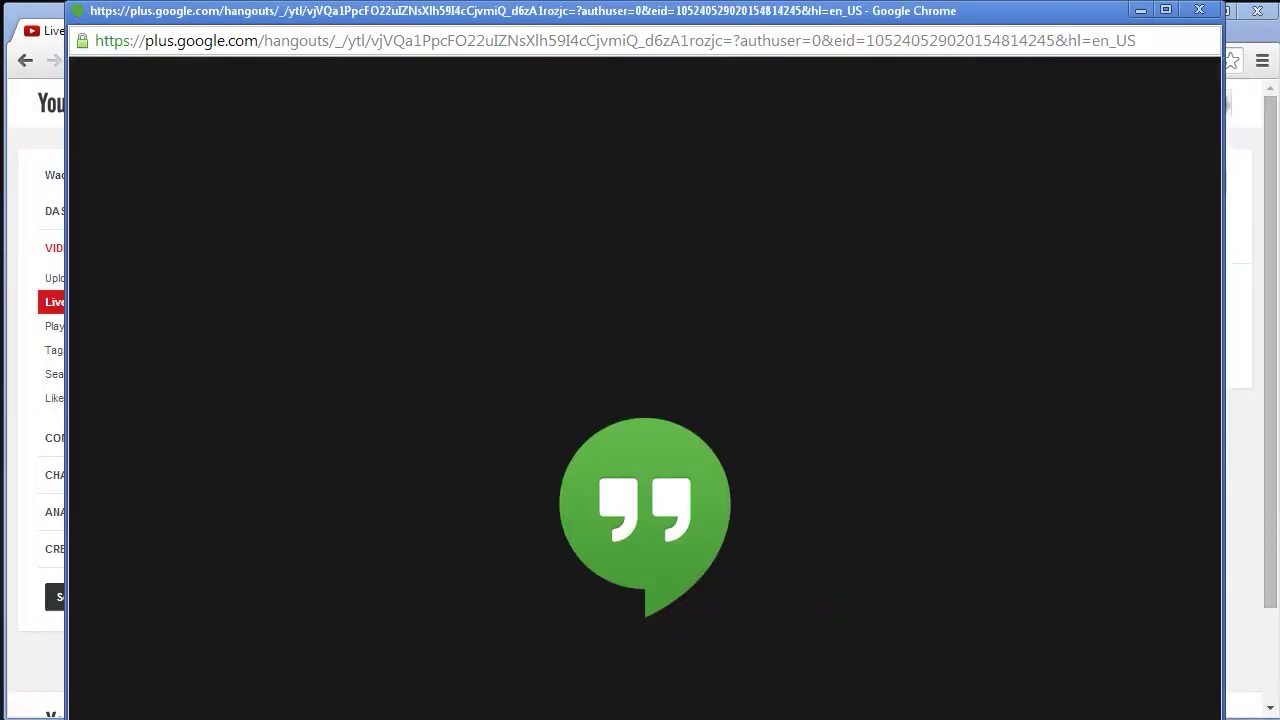
left_click_drag(1222, 719, 1205, 707)
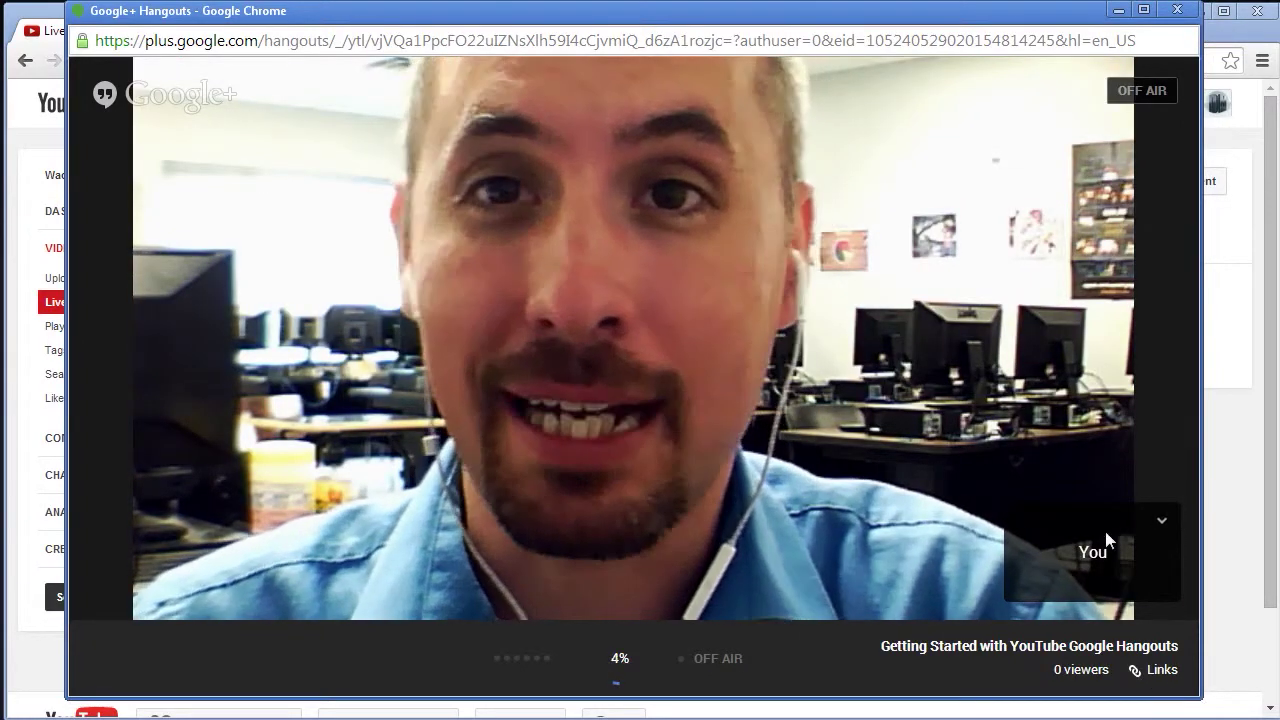
- Start the hangout broadcast, accept the YouTube broadcasting notice, and dismiss the video and audio quality rating prompt
mouse_move(1133, 569)
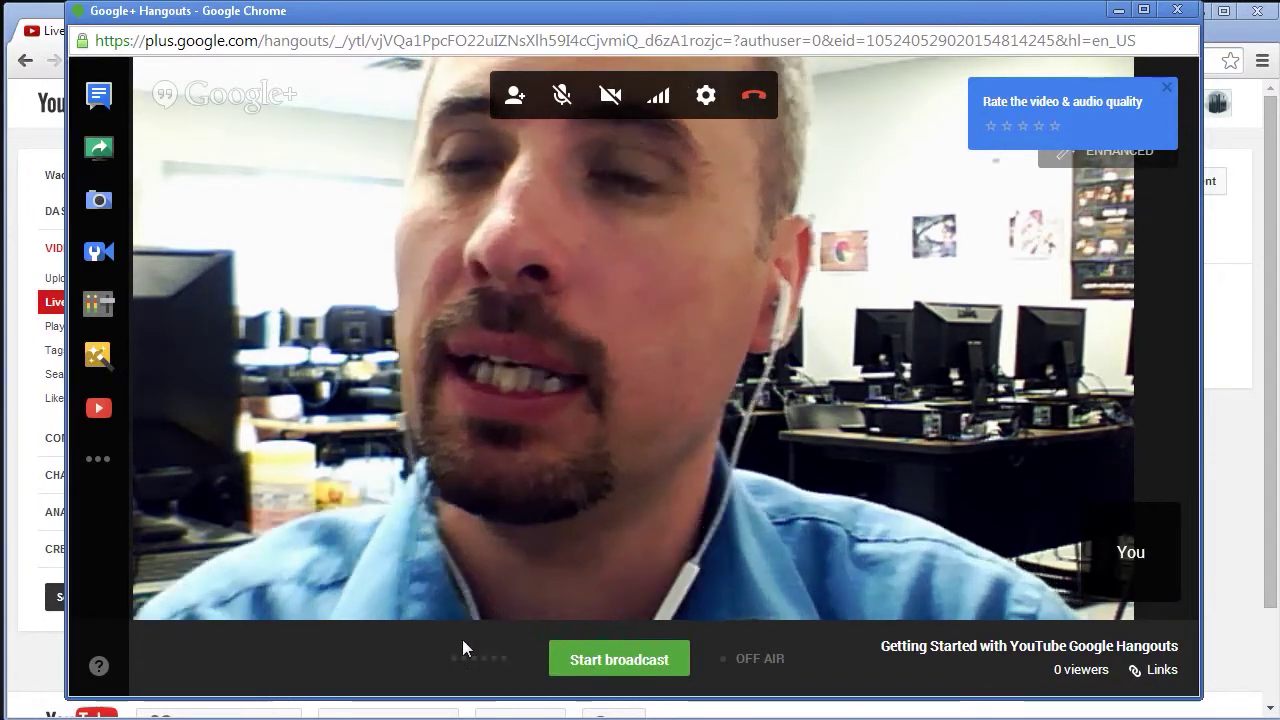
left_click(598, 658)
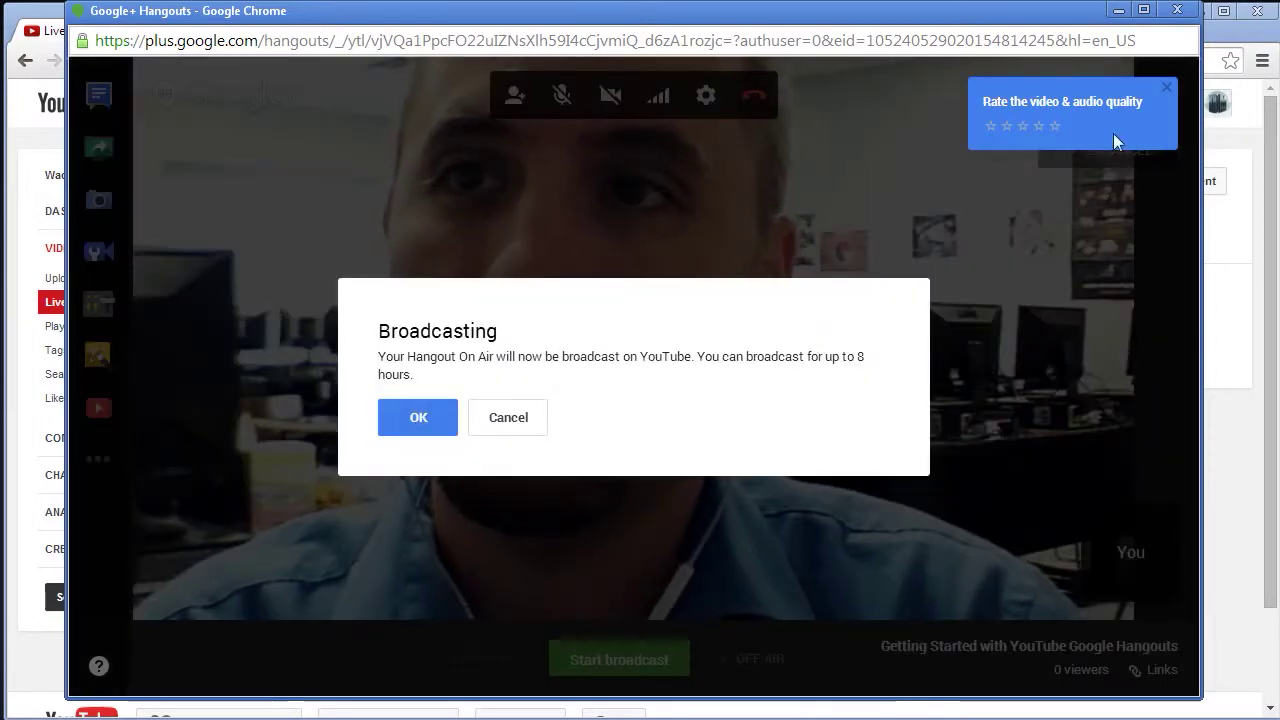
left_click(418, 417)
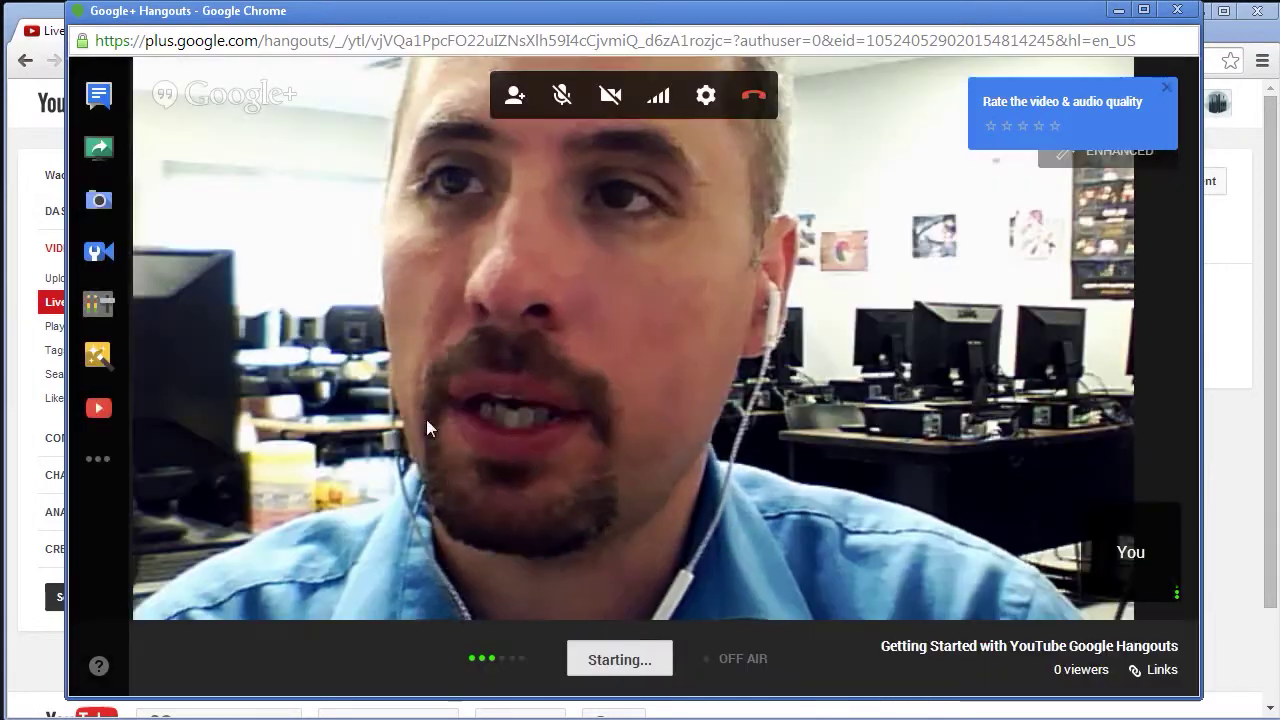
left_click(1168, 92)
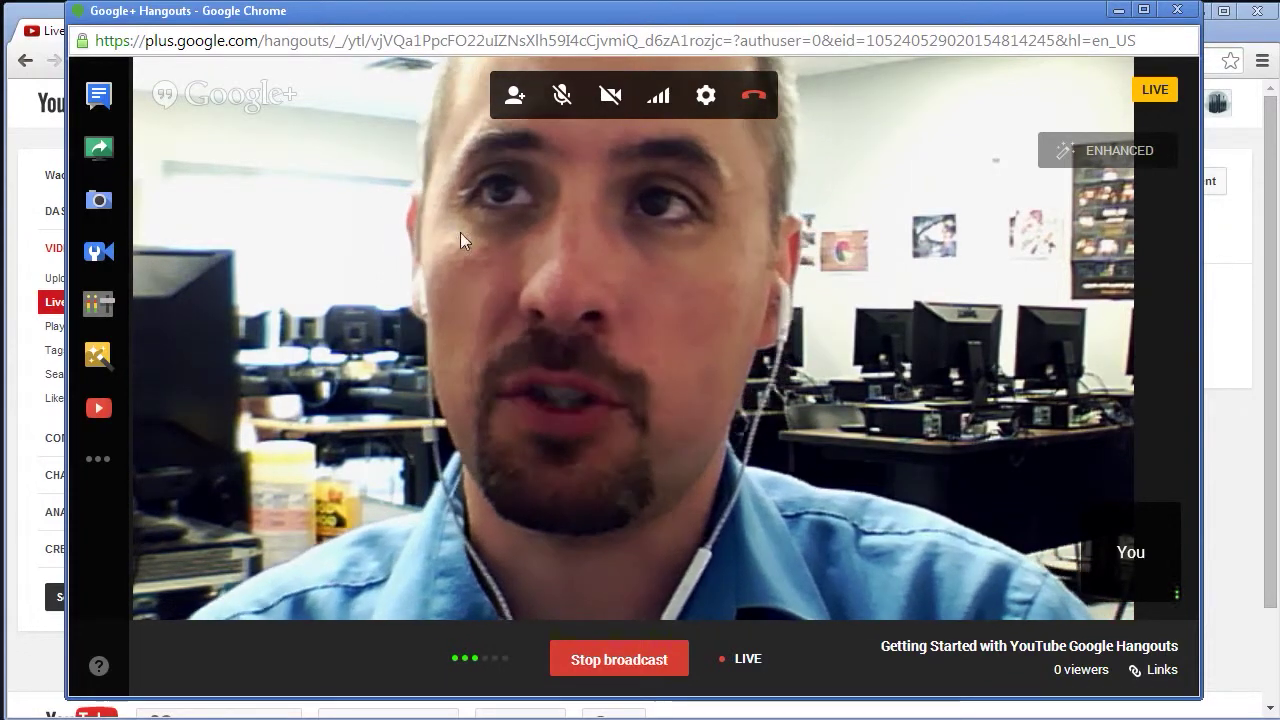
- Try turning the camera off and on again, and muting and unmuting the microphone during the broadcast
left_click(606, 95)
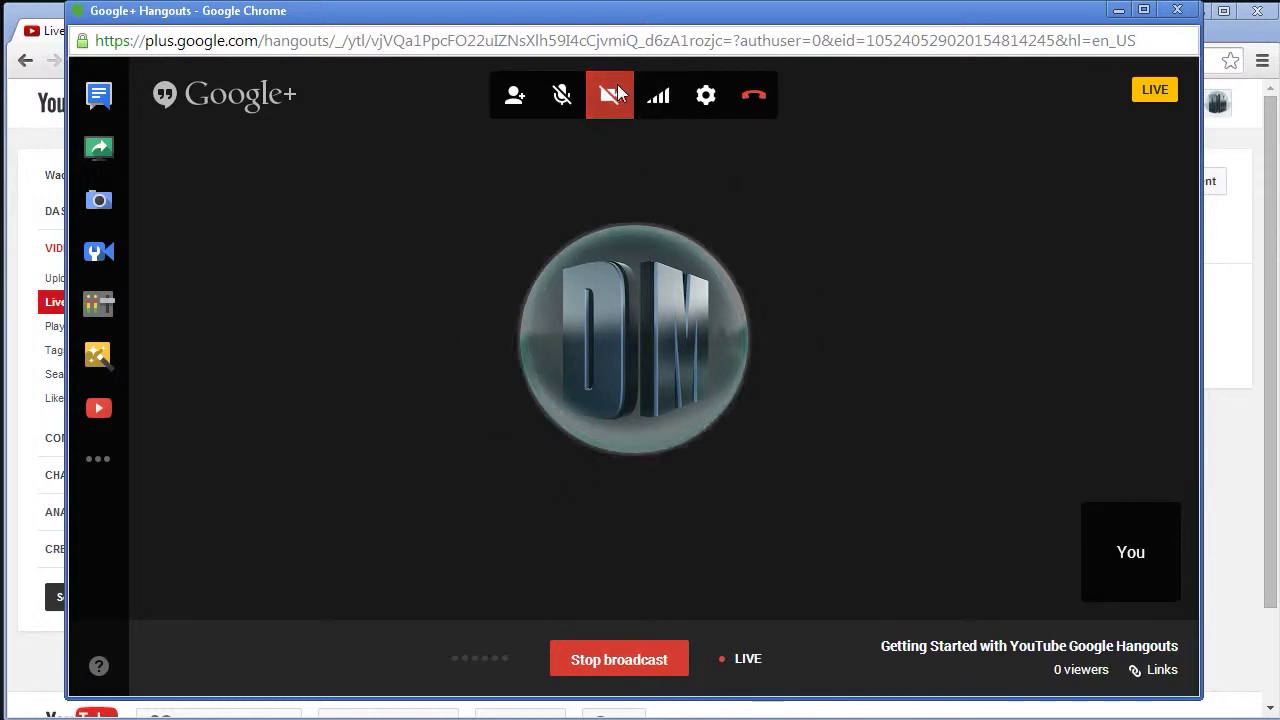
left_click(612, 92)
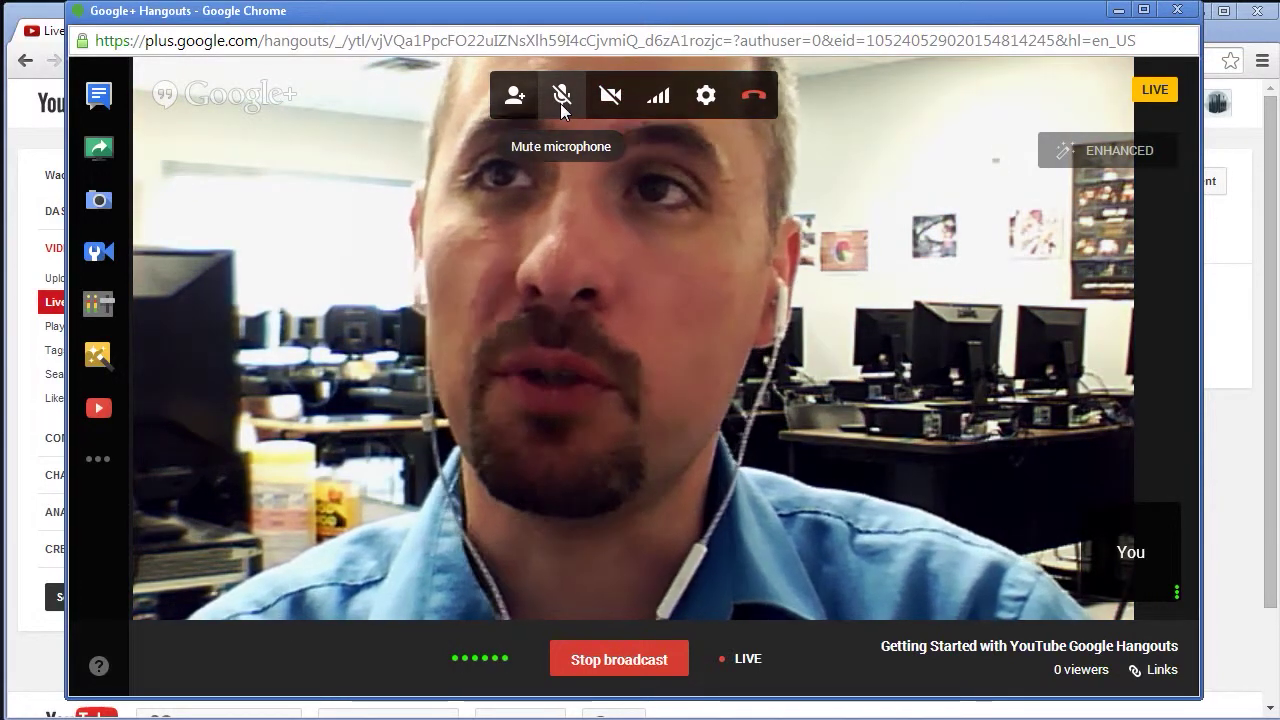
left_click(561, 108)
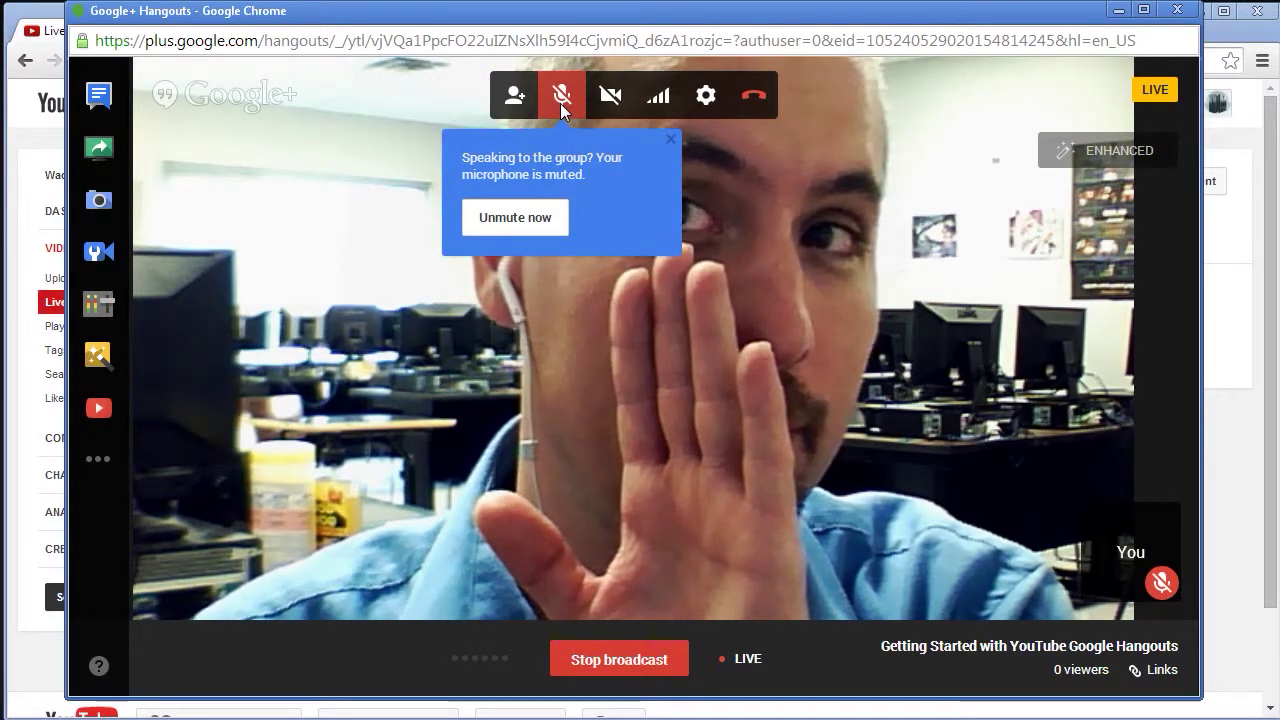
left_click(530, 222)
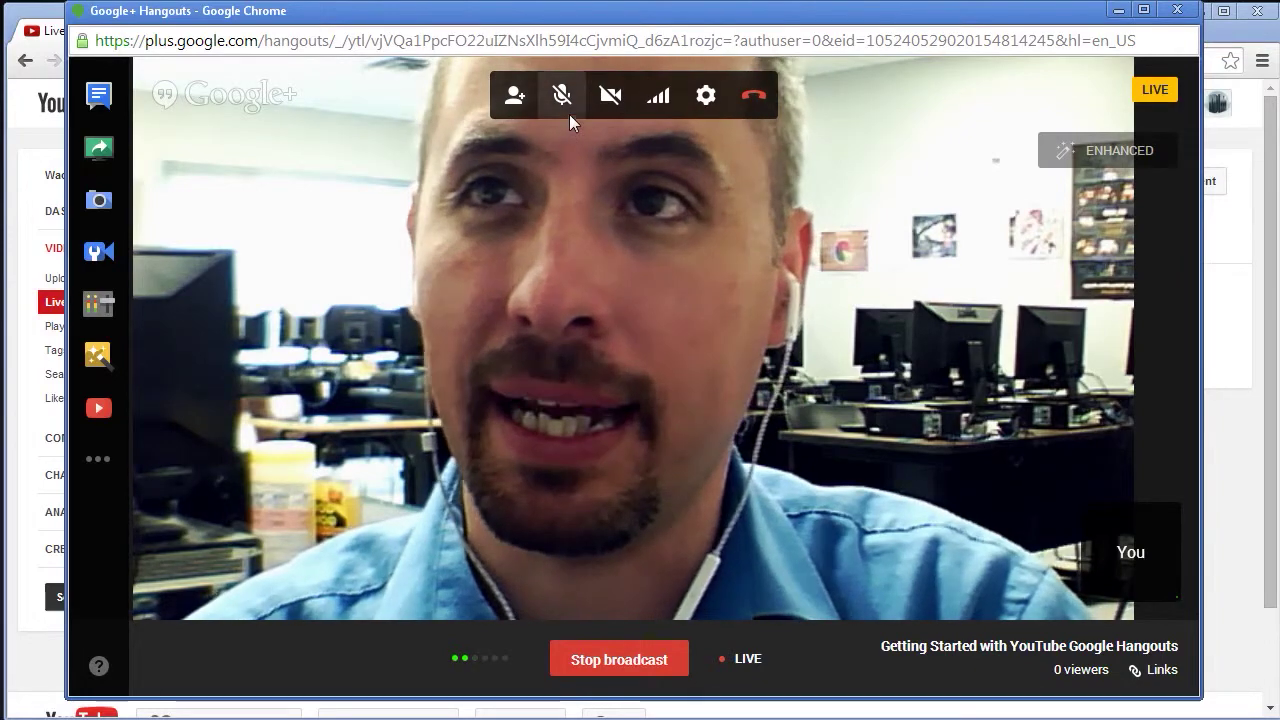
- View the hangout's invitation options without inviting anyone, and look at the video bandwidth control
left_click(515, 97)
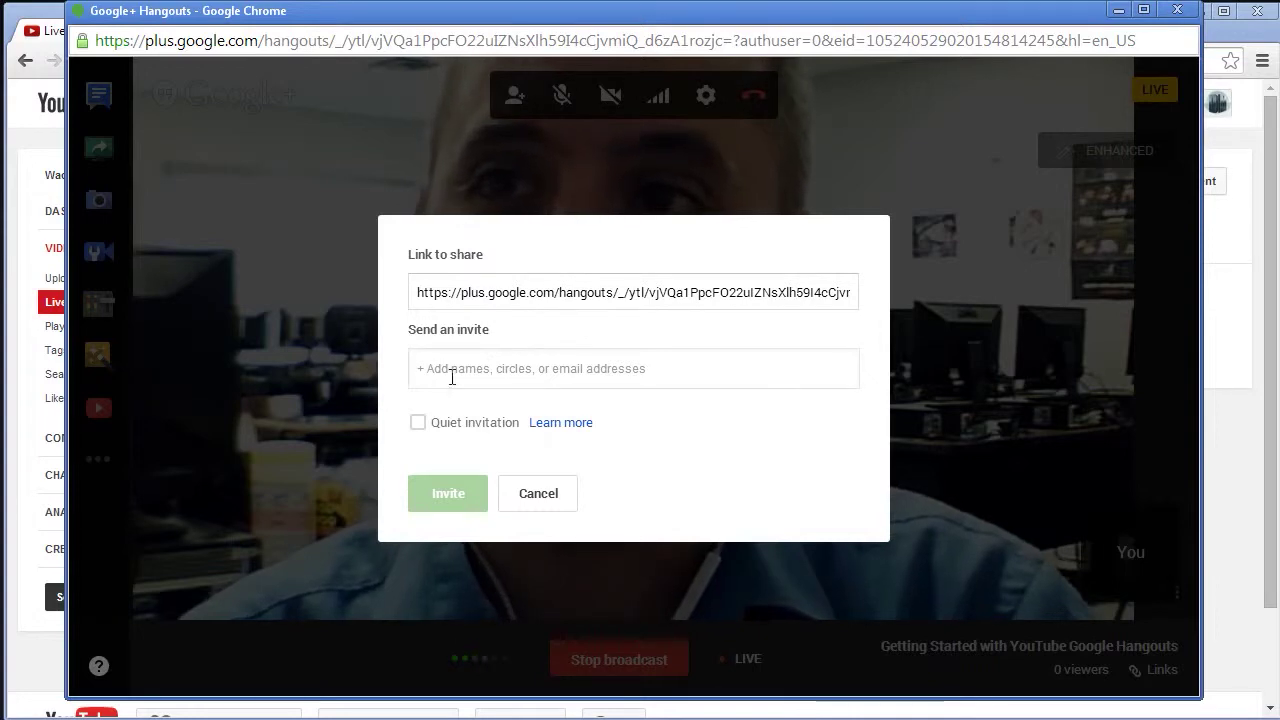
left_click(538, 493)
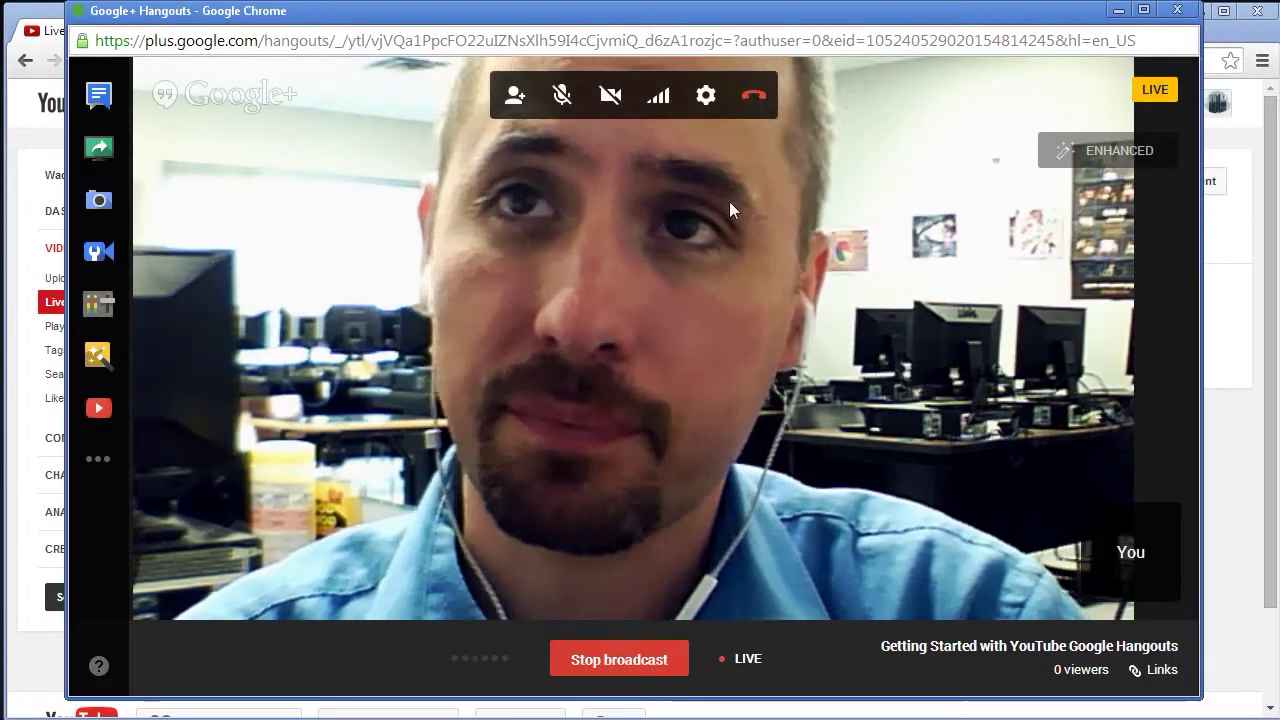
left_click(660, 100)
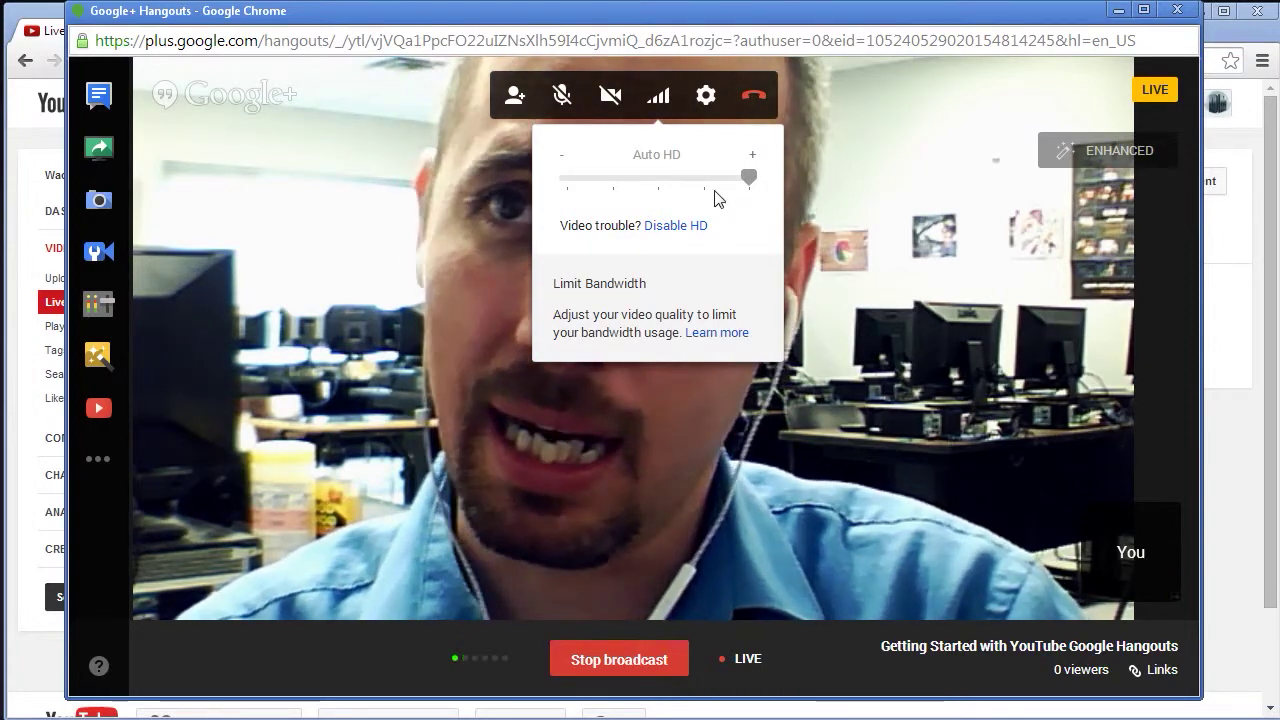
- Review the camera, microphone and sound options in the hangout settings, keep USB Camera and the default microphone, and save
left_click(706, 97)
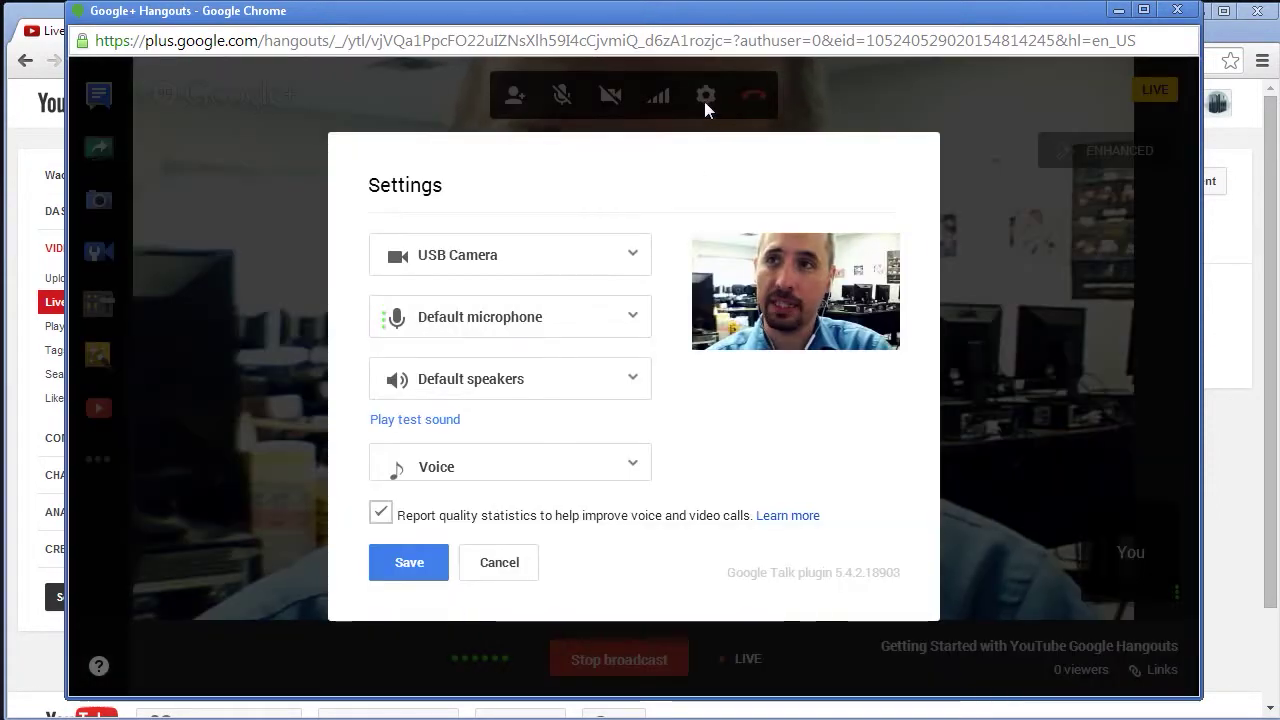
left_click(636, 258)
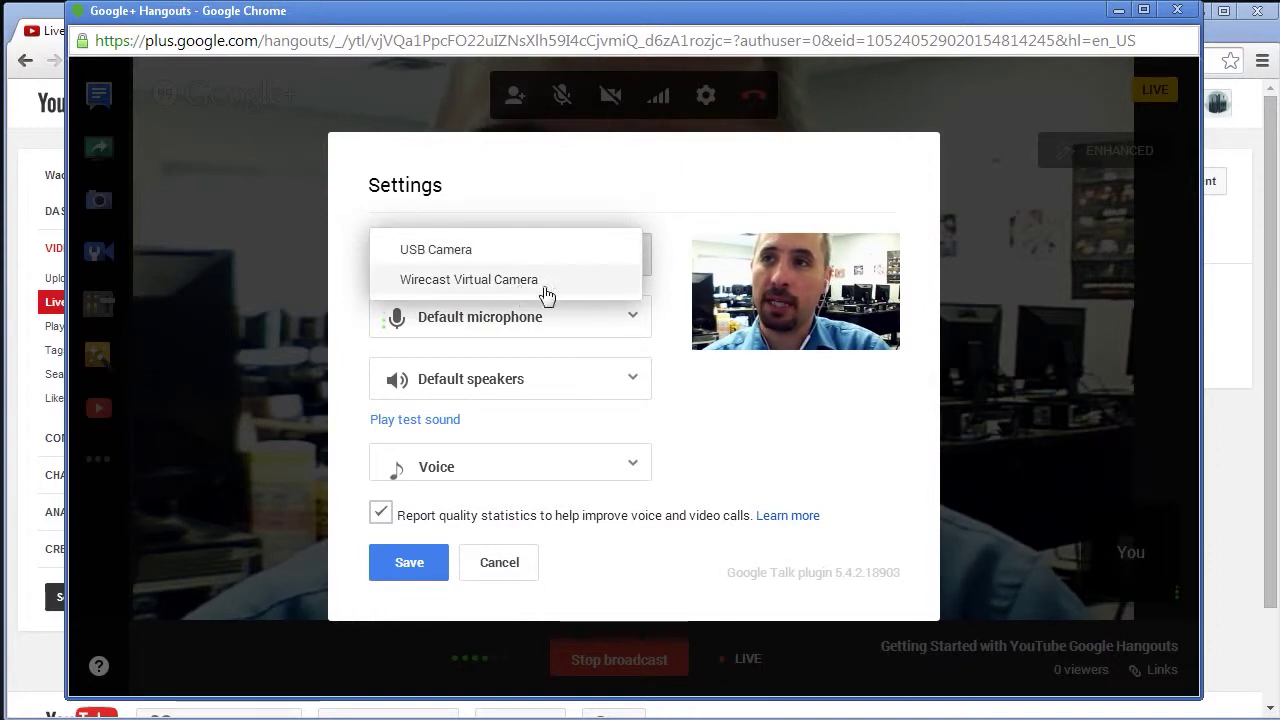
left_click(540, 247)
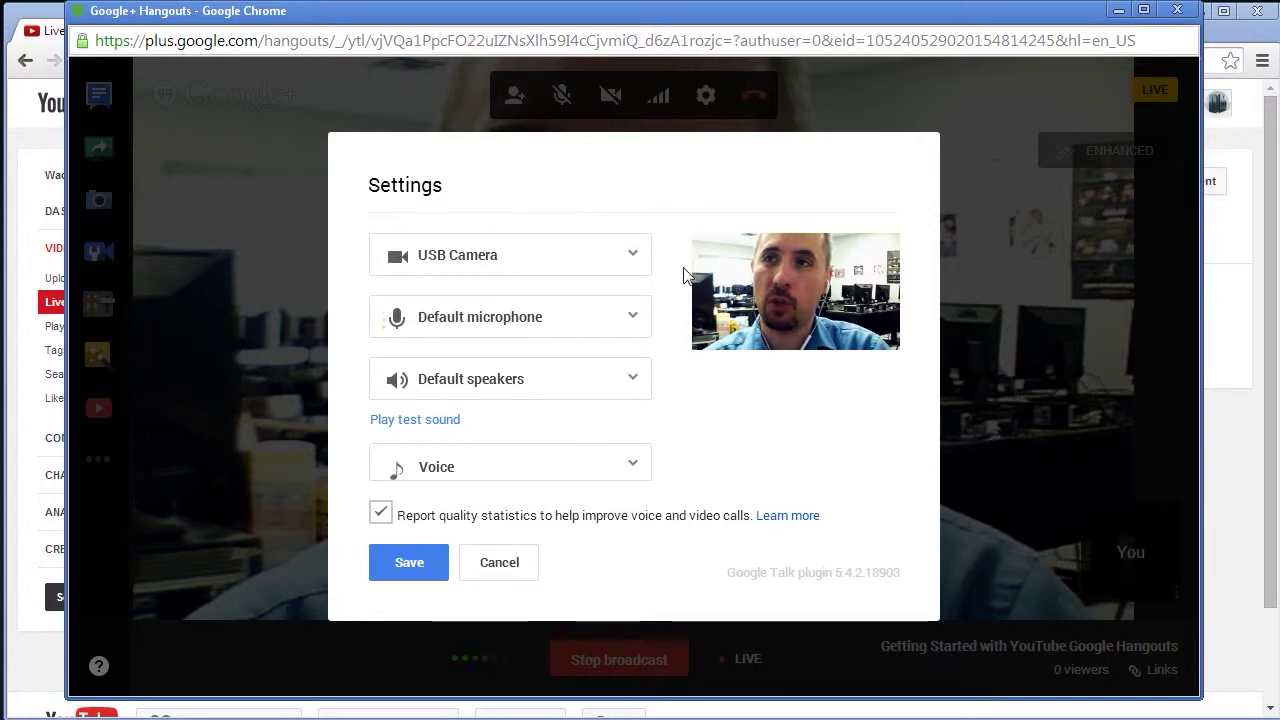
left_click(617, 331)
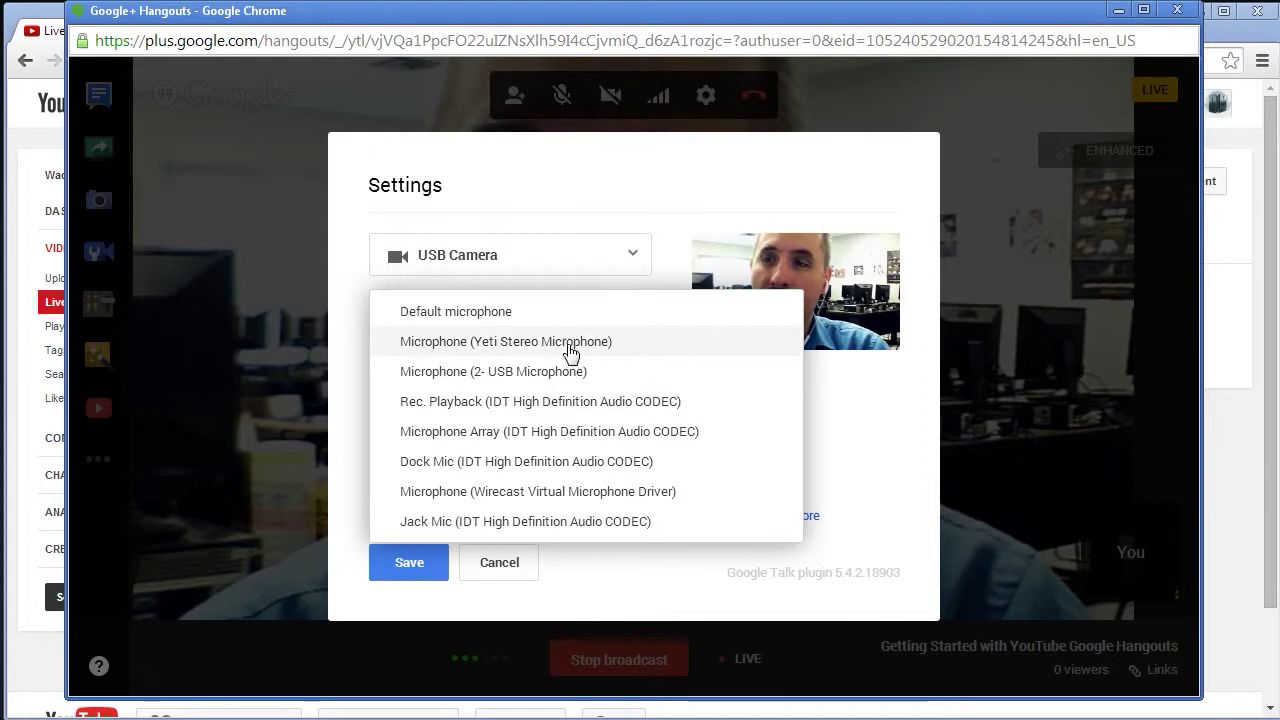
left_click(870, 424)
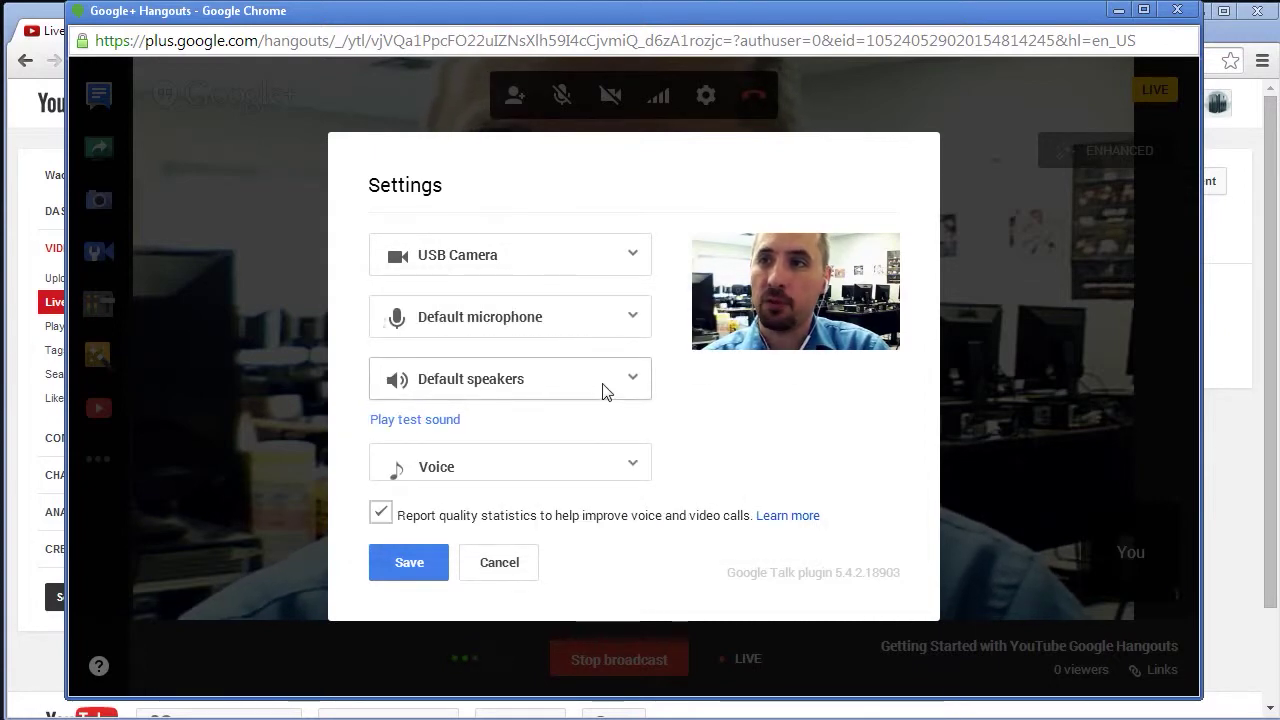
left_click(621, 466)
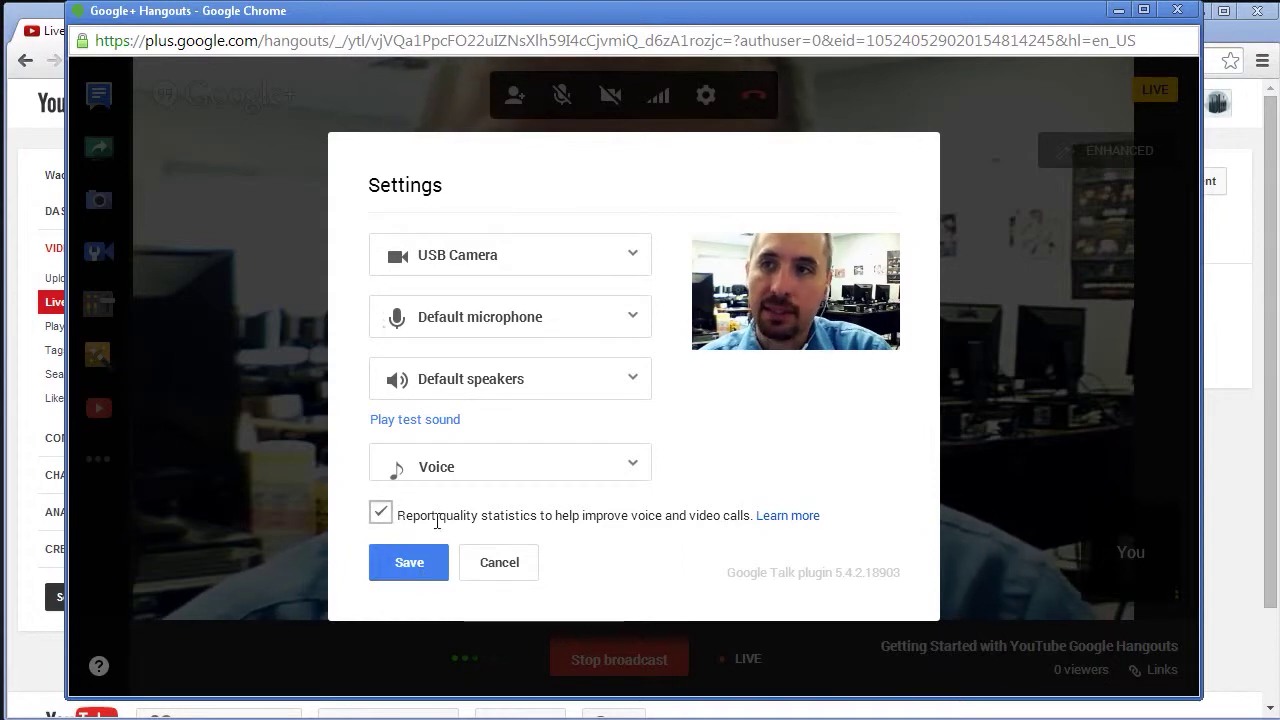
left_click(418, 563)
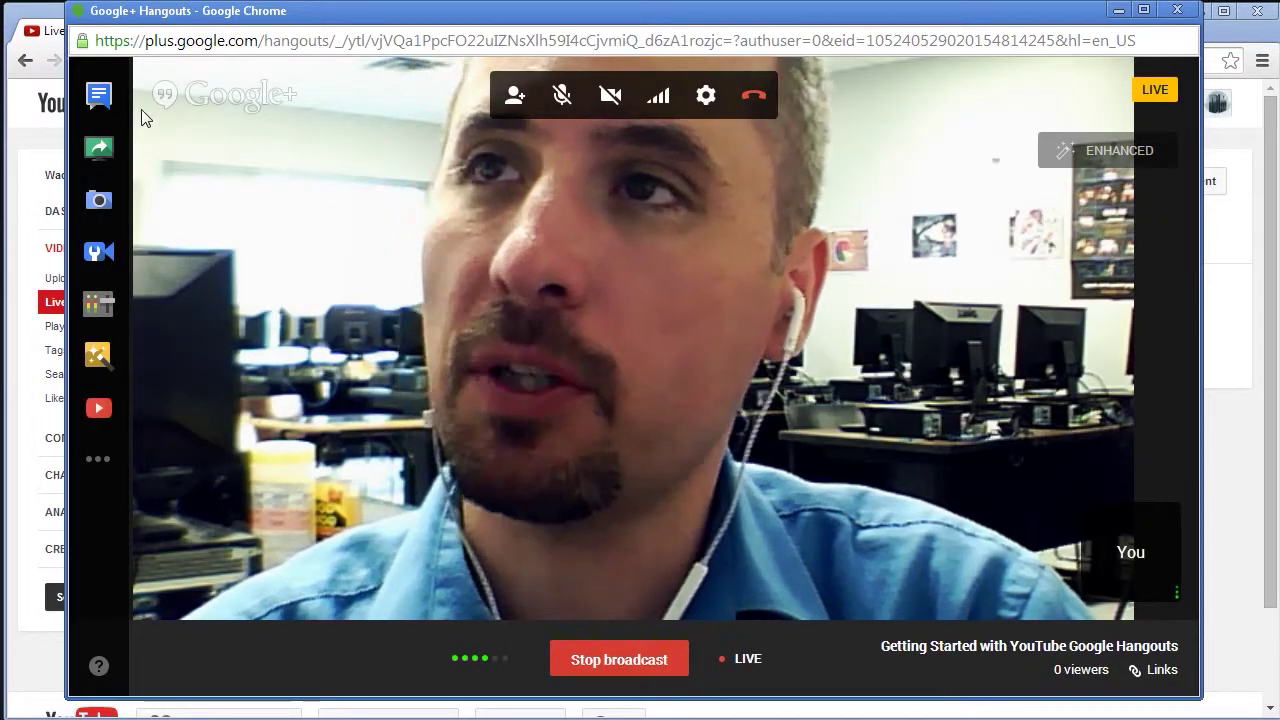
- Look at the group chat, close it, and share the IMG_0300.psd window in the video call
left_click(99, 97)
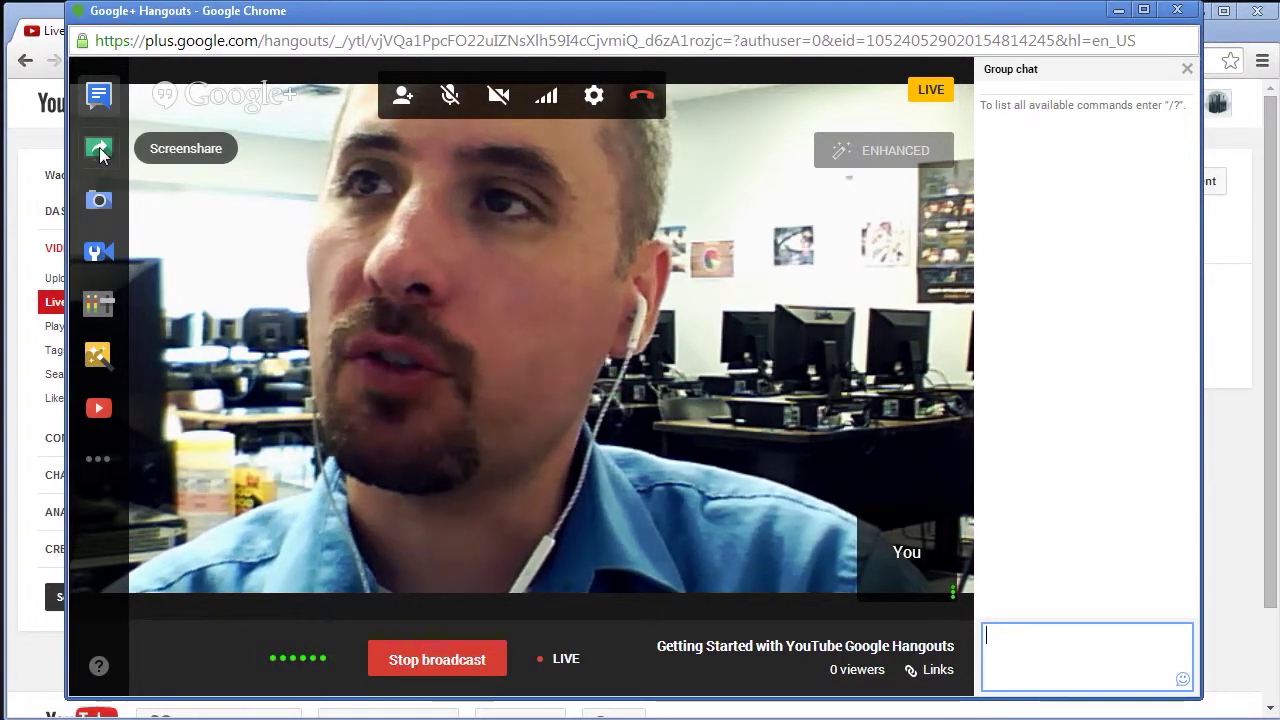
left_click(1187, 71)
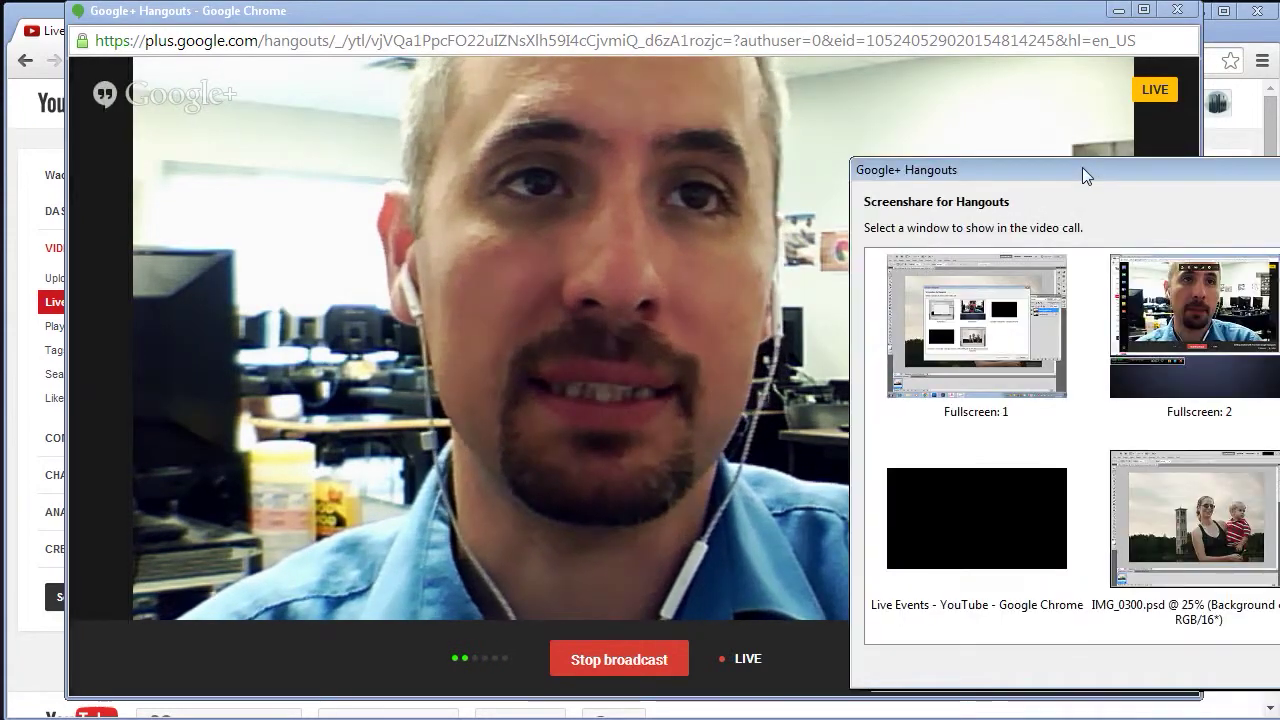
left_click_drag(1082, 167, 529, 109)
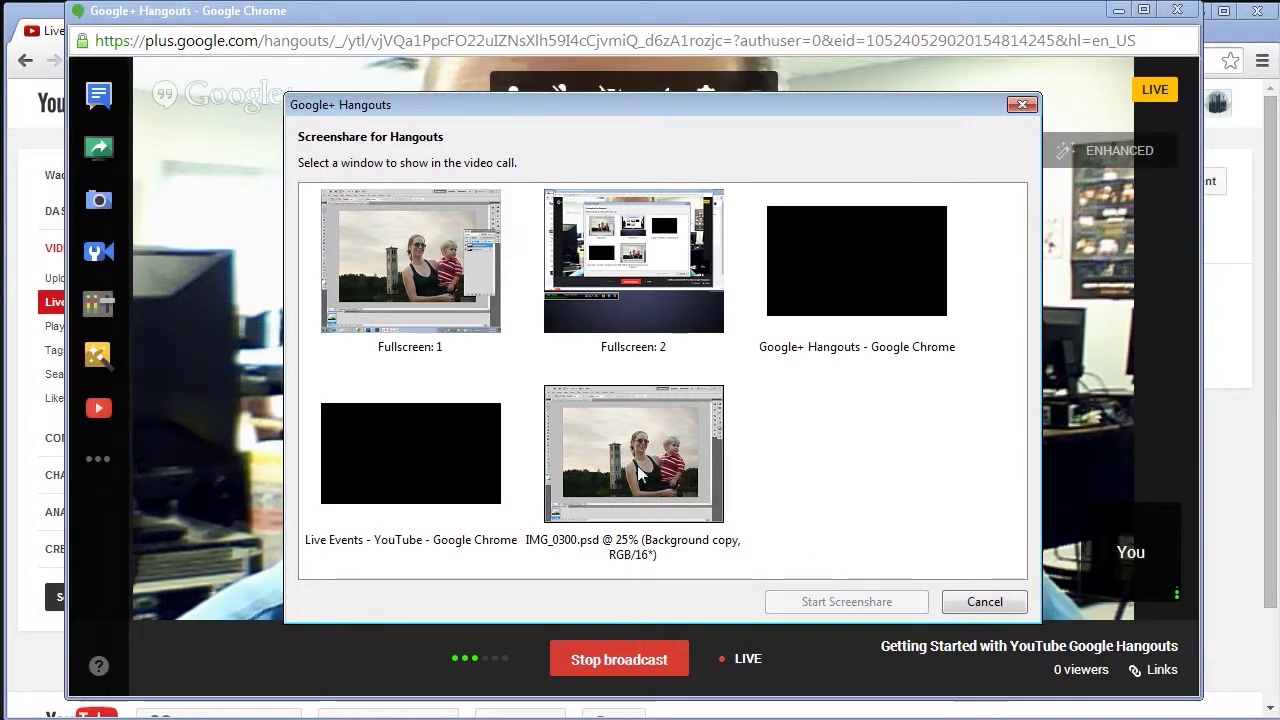
left_click(637, 460)
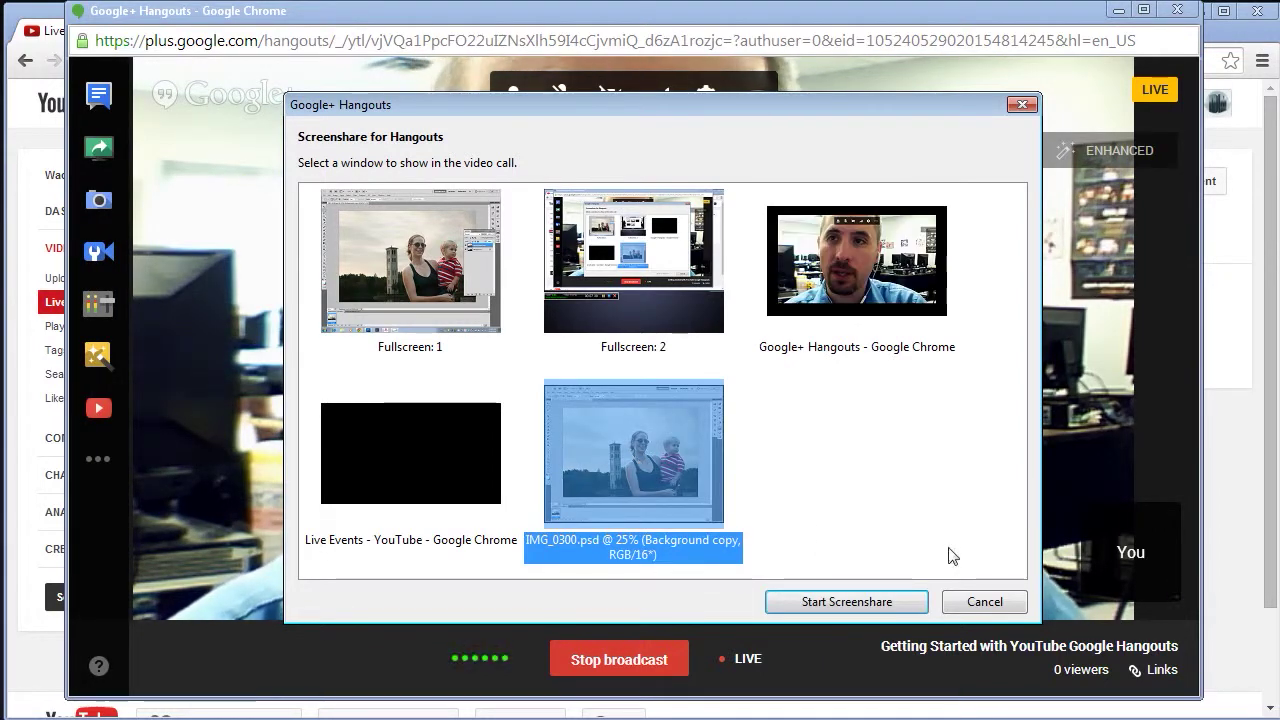
left_click(847, 602)
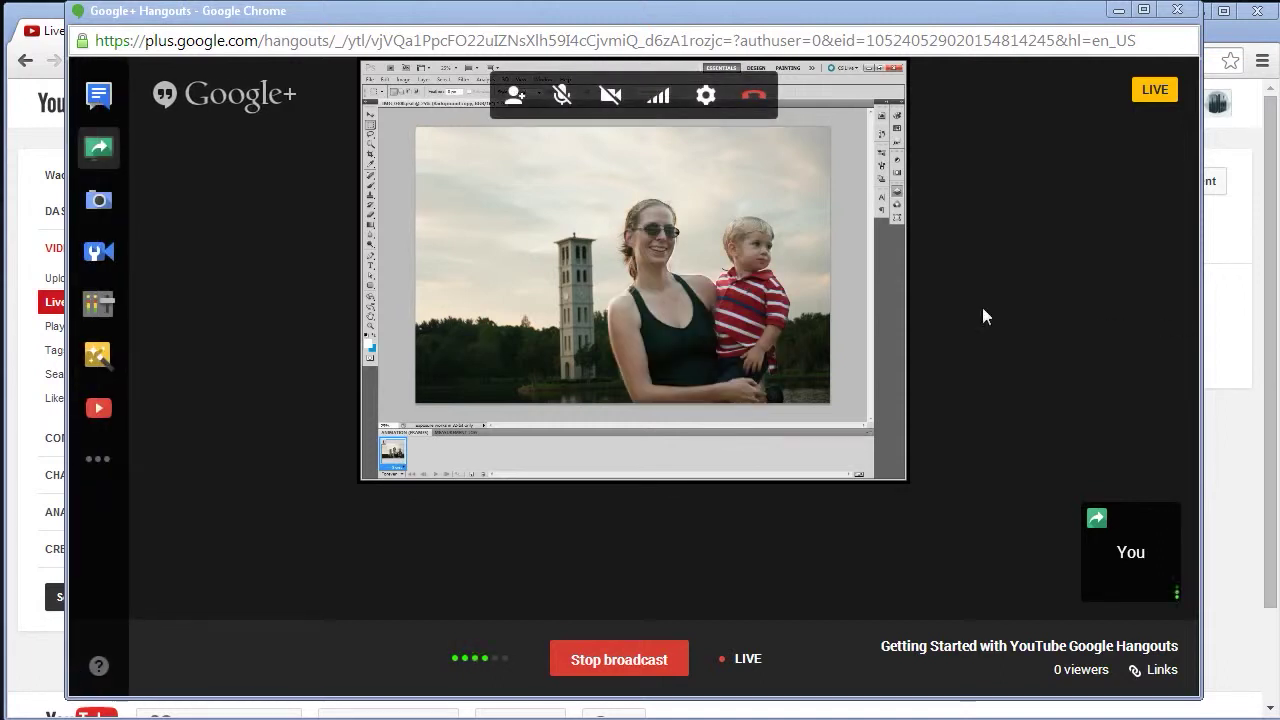
- Stop the screenshare and view the broadcast, profile and mute options on your own video thumbnail
left_click(97, 150)
left_click(97, 150)
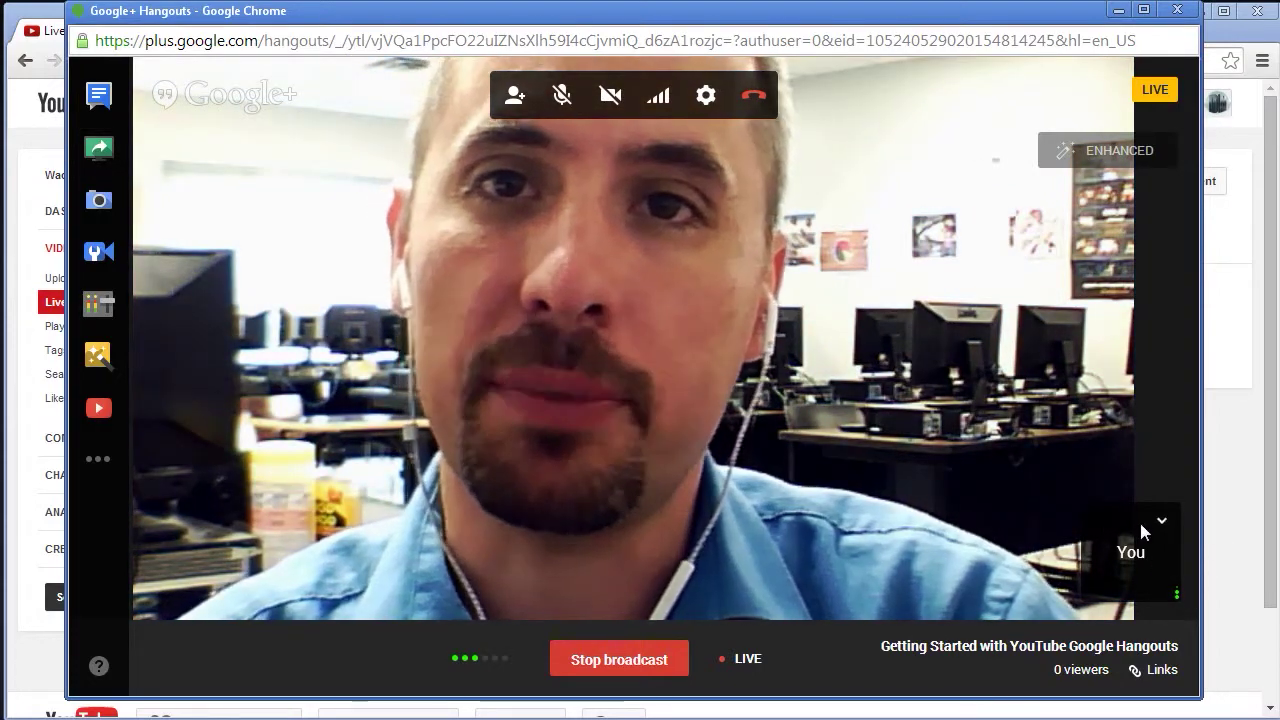
left_click(1162, 526)
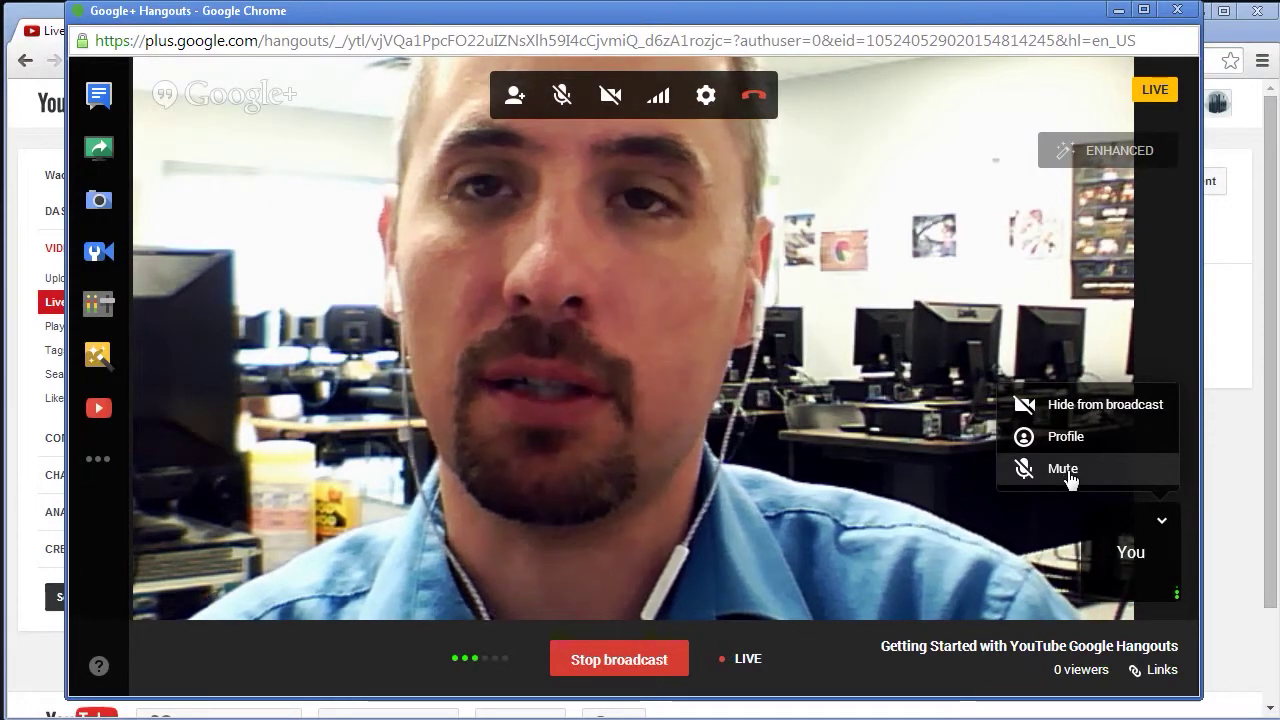
left_click(1069, 477)
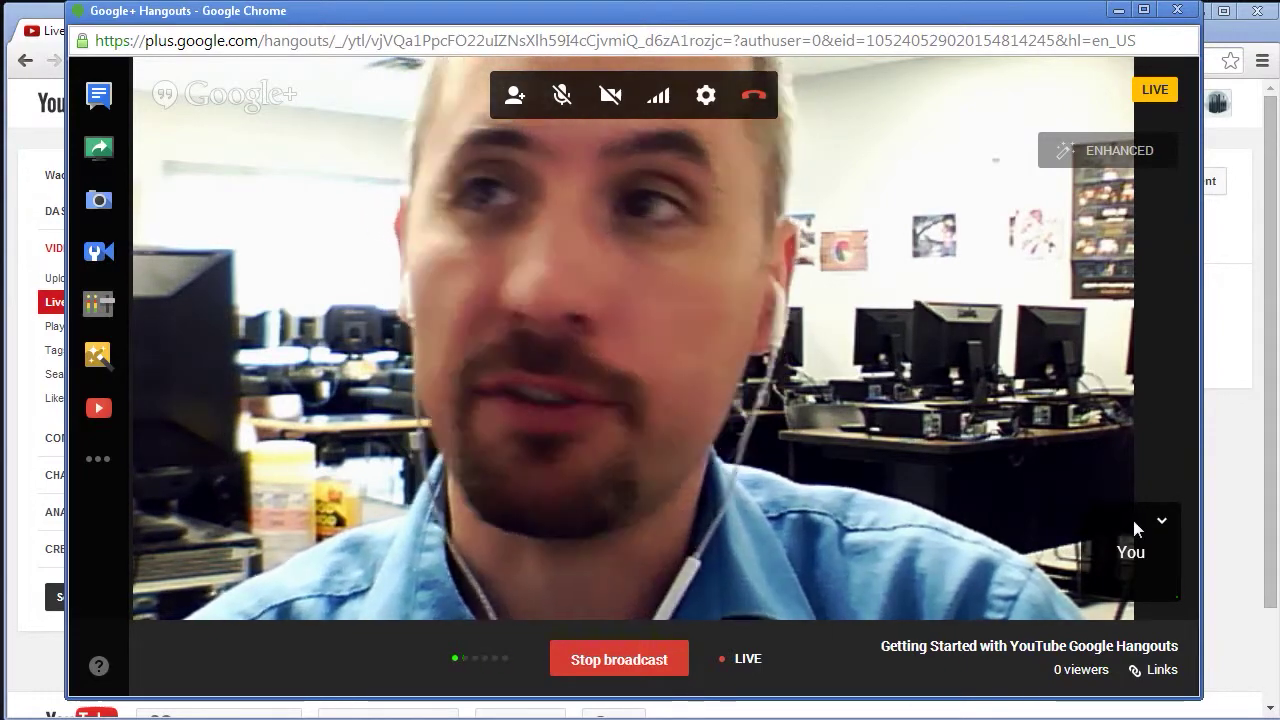
- Open the photo capture tool, and review the Cameraman broadcast settings without changing them
left_click(97, 203)
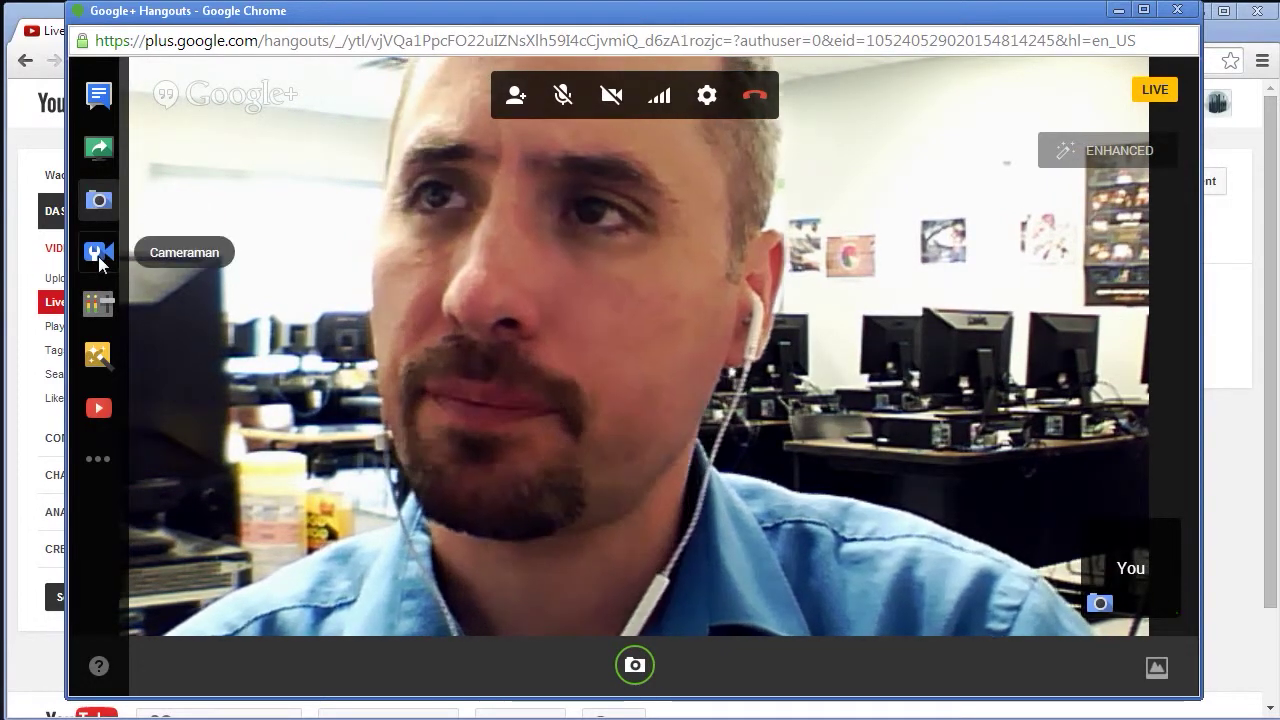
left_click(98, 255)
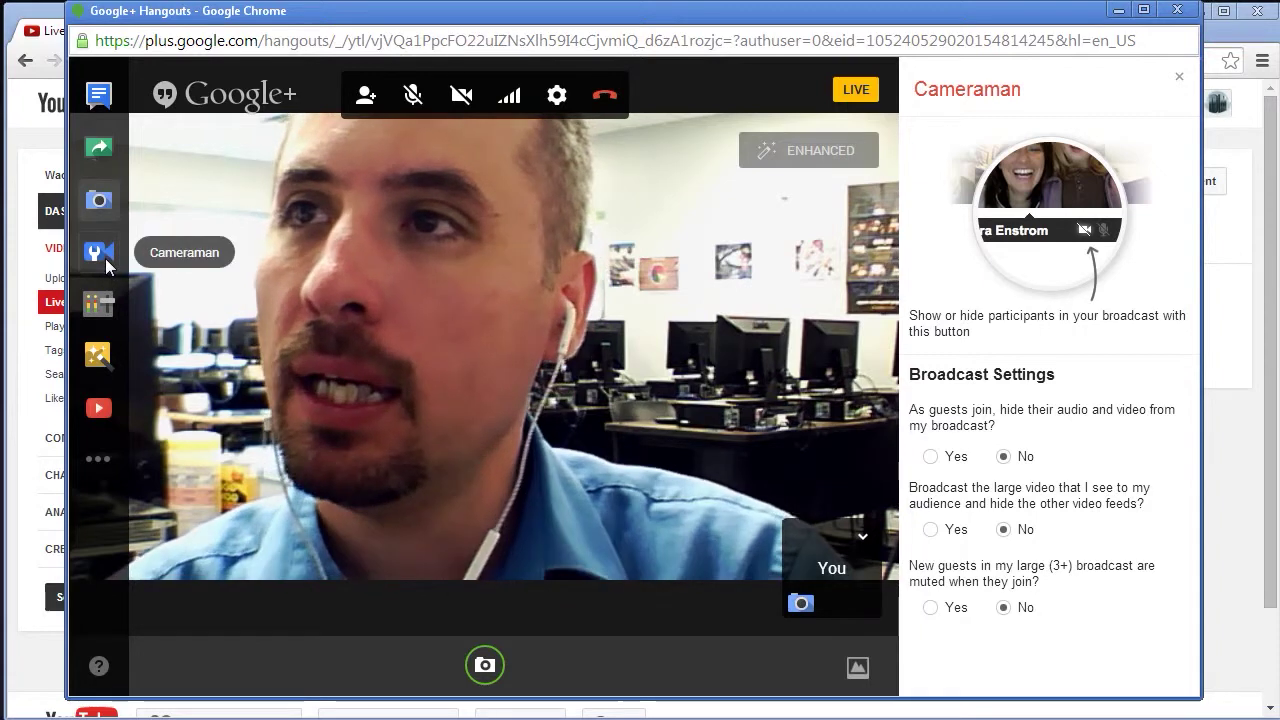
left_click(1179, 77)
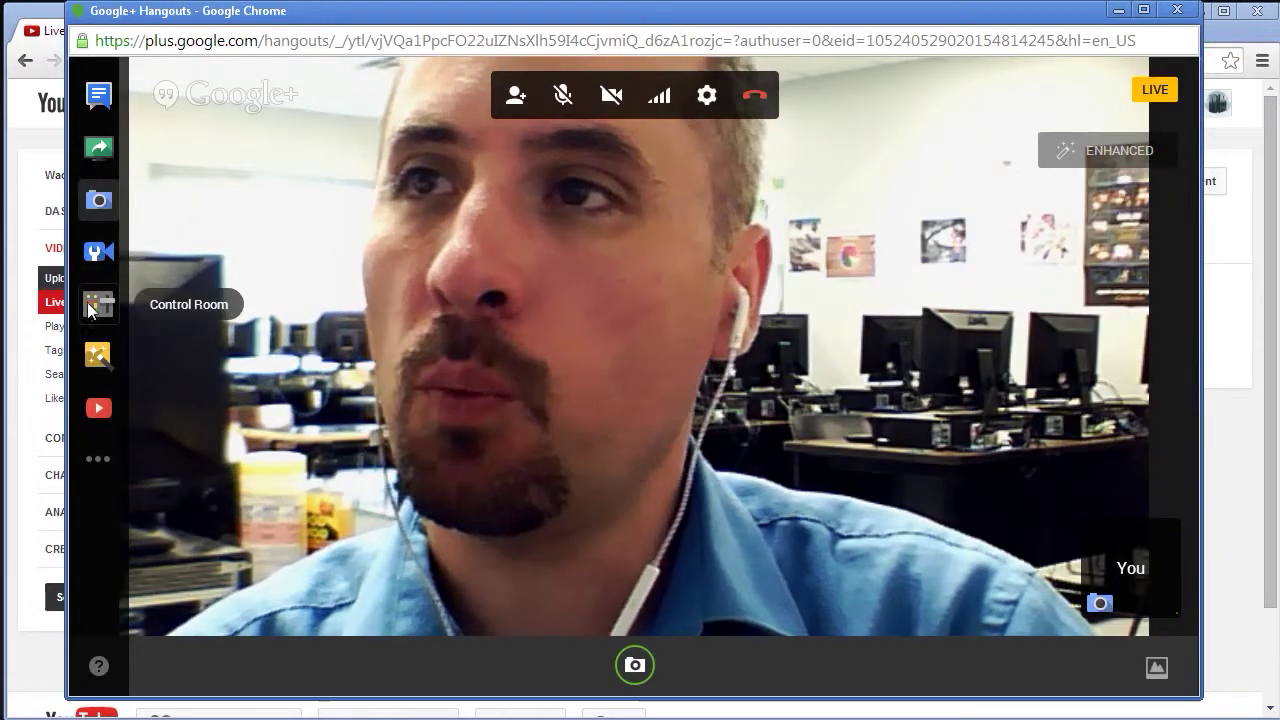
- Try turning the participant's camera off and on again from the Control Room, and close it
left_click(99, 305)
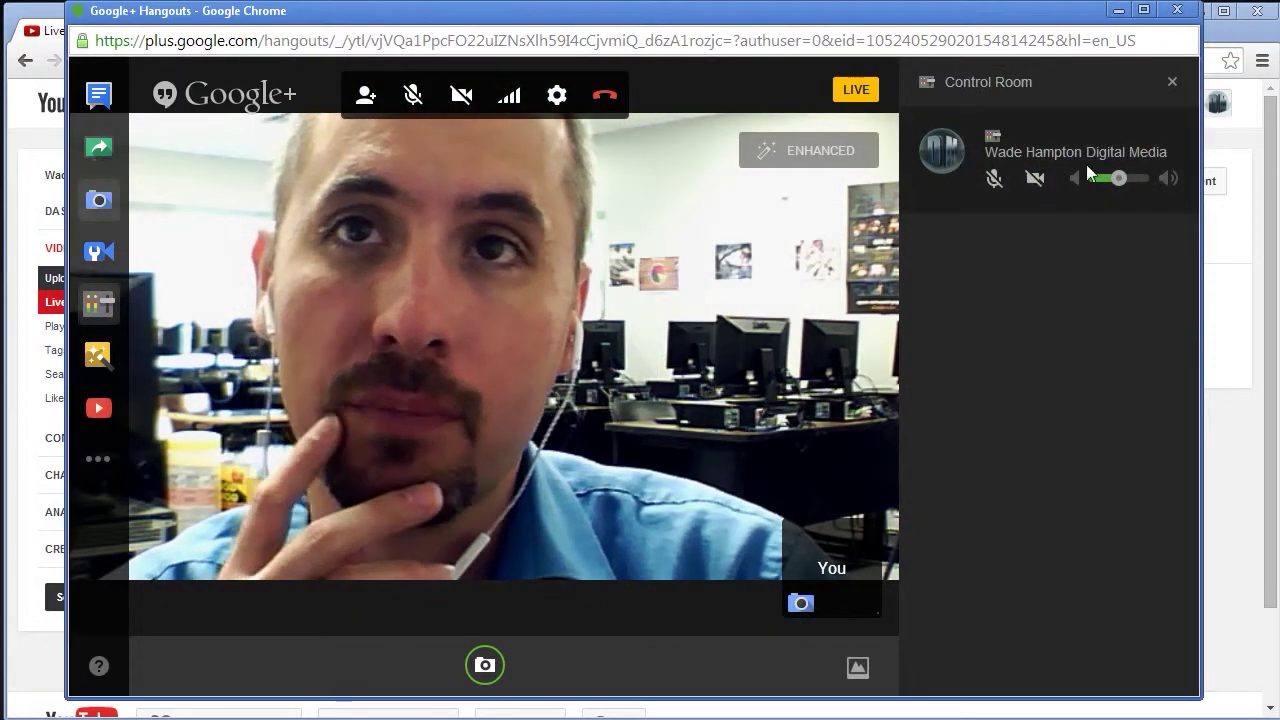
left_click(1034, 178)
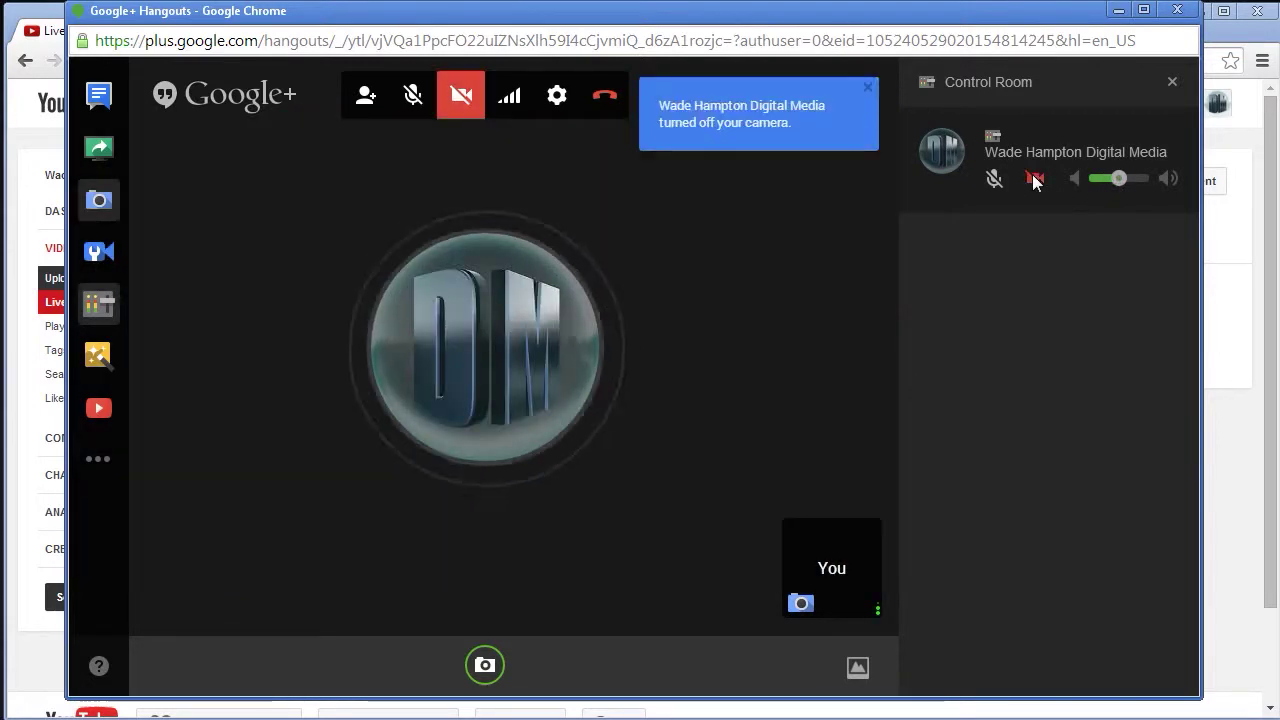
left_click(1034, 178)
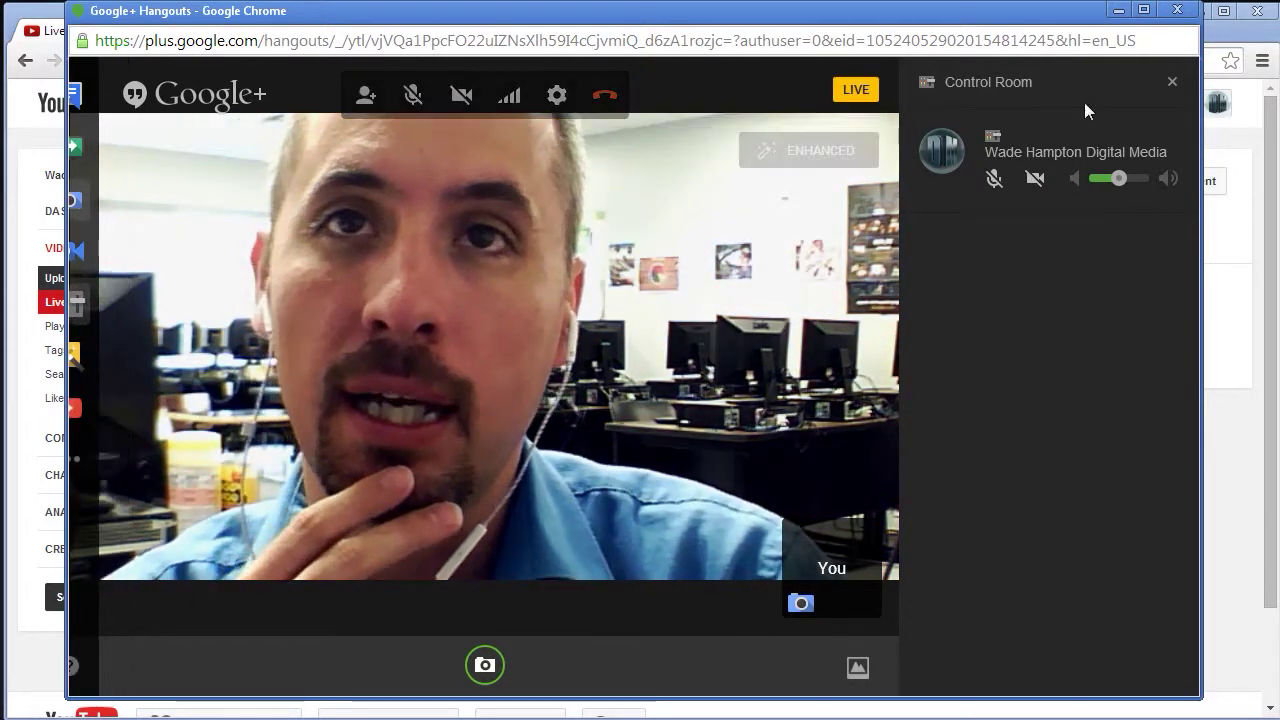
left_click(1173, 83)
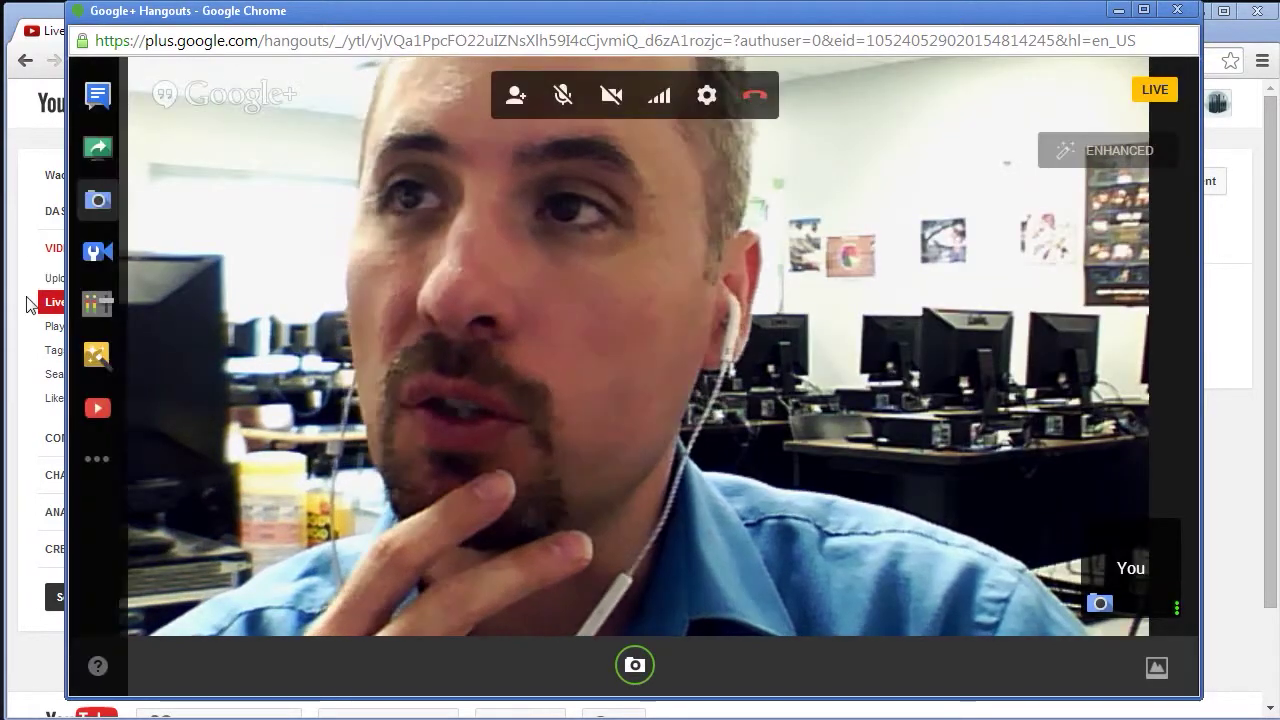
- Apply the question-mark effect to the video, try the temple ruins background, and switch to the blurred background
left_click(97, 355)
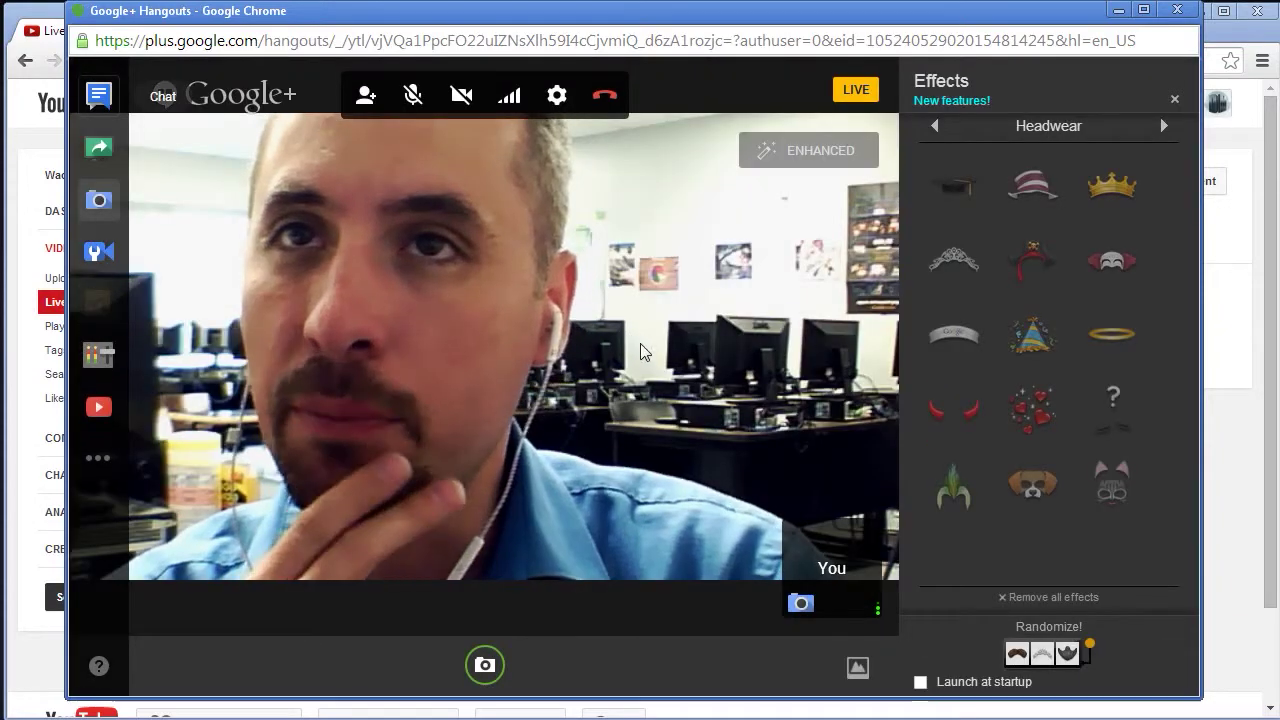
left_click(1105, 393)
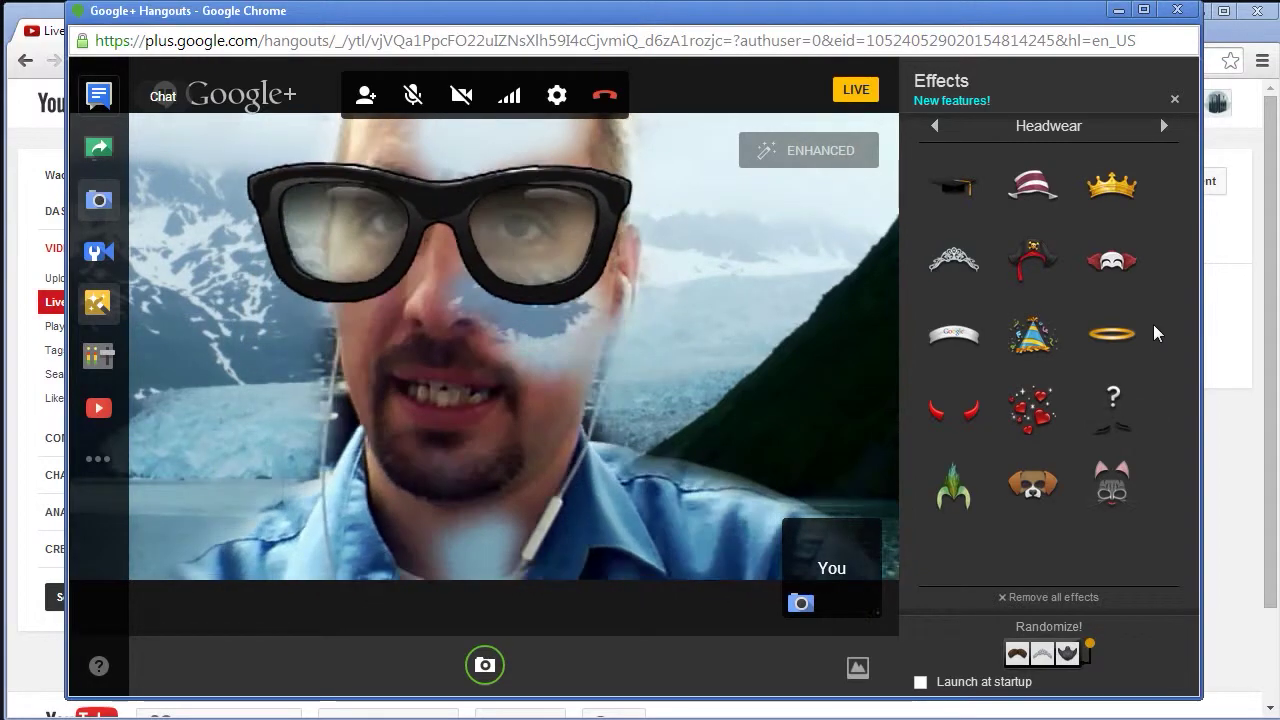
left_click(932, 127)
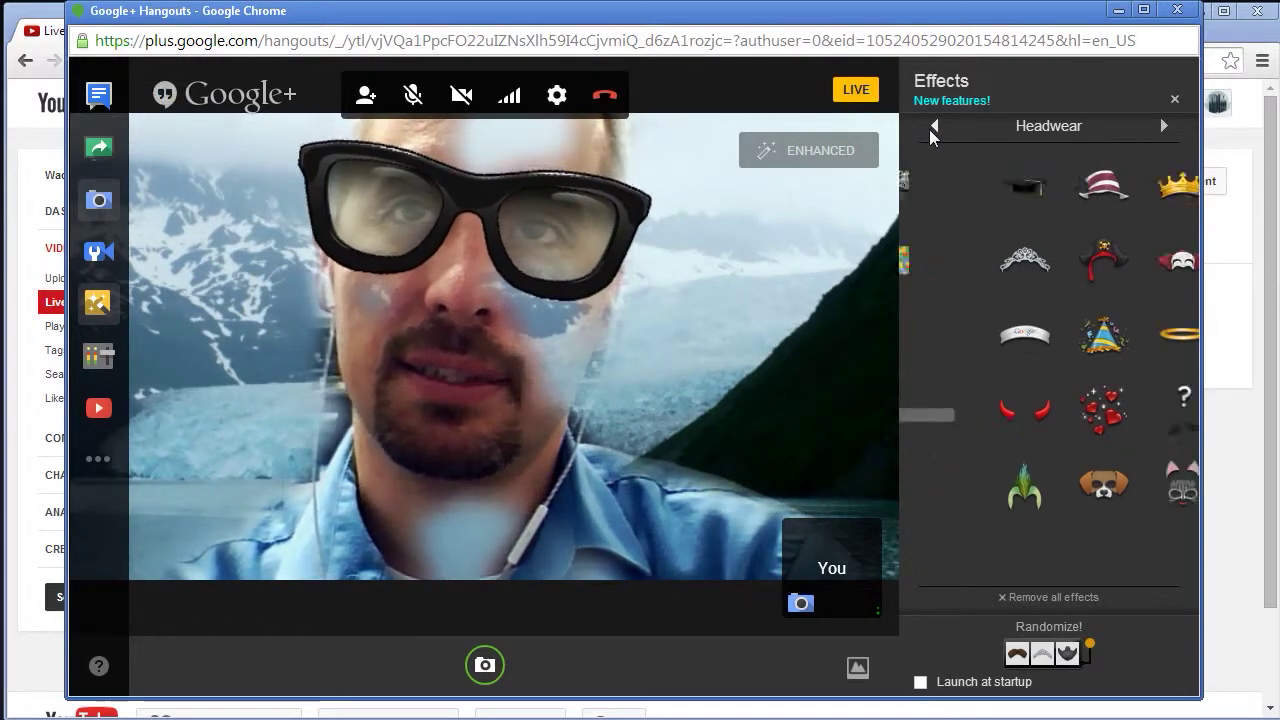
left_click(963, 272)
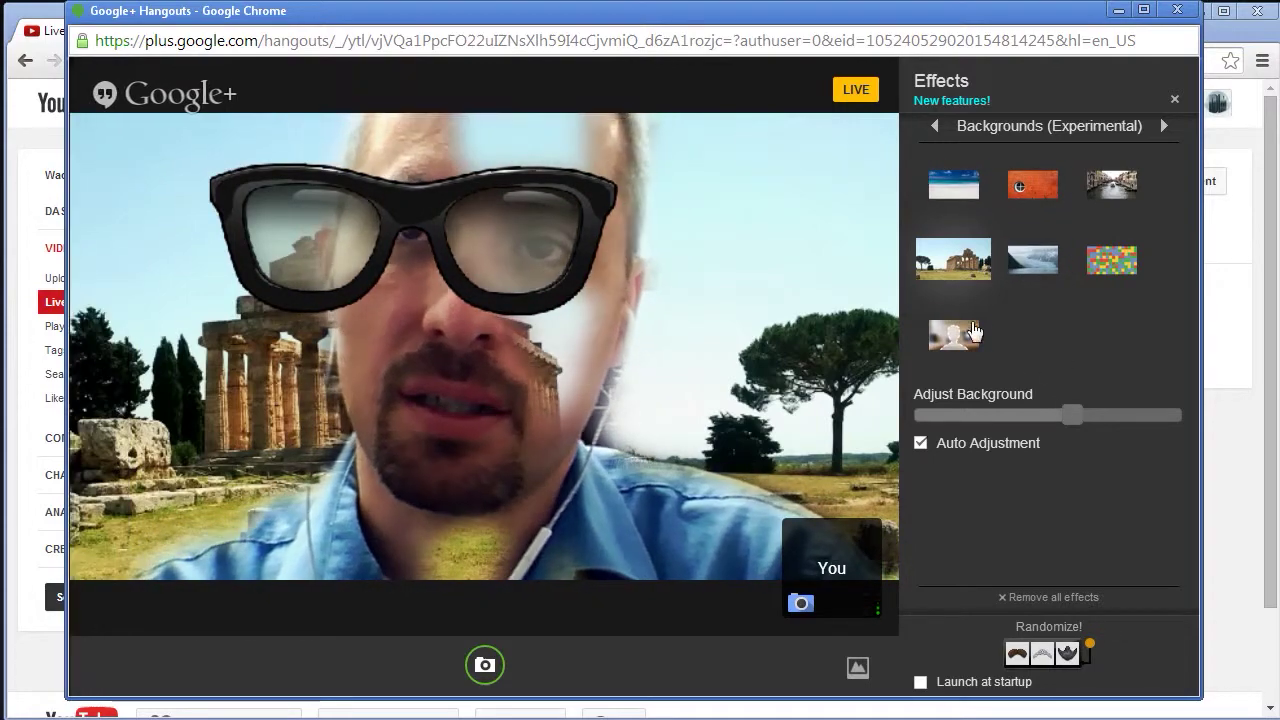
left_click(951, 337)
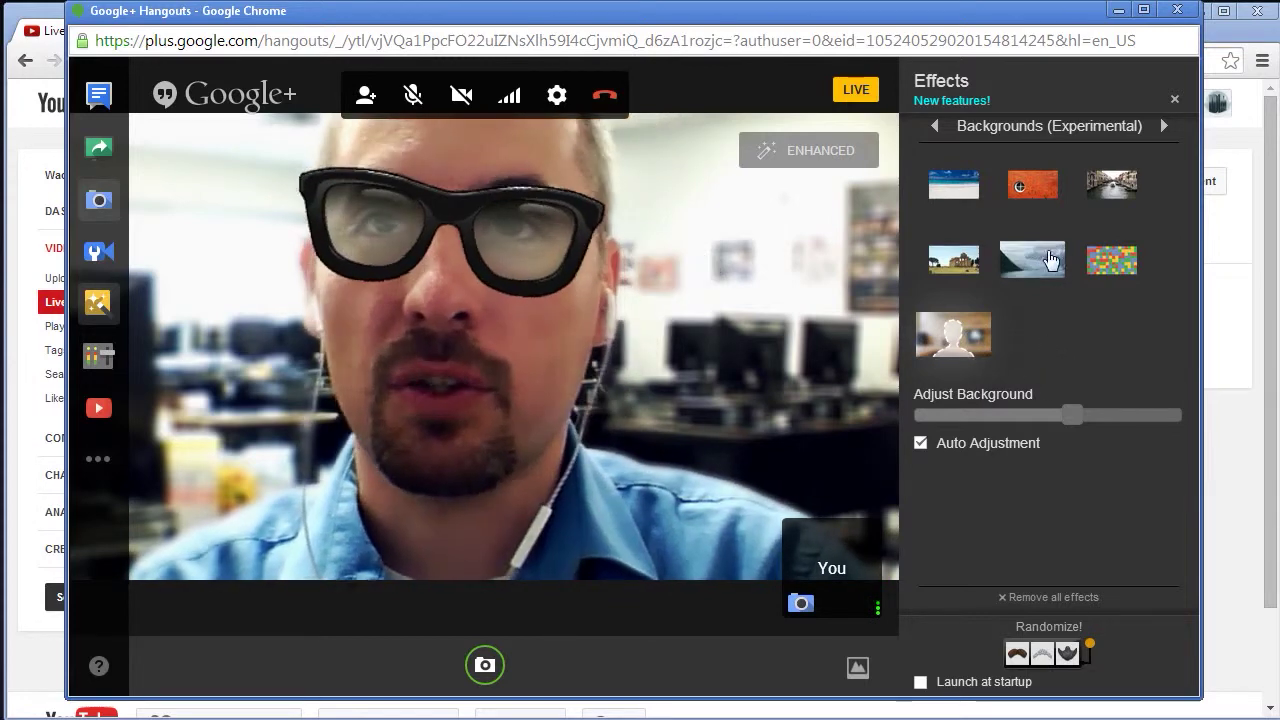
- Replace the glasses with the green diving mask and snorkel from the Eyewear effects
left_click(1164, 126)
left_click(1164, 126)
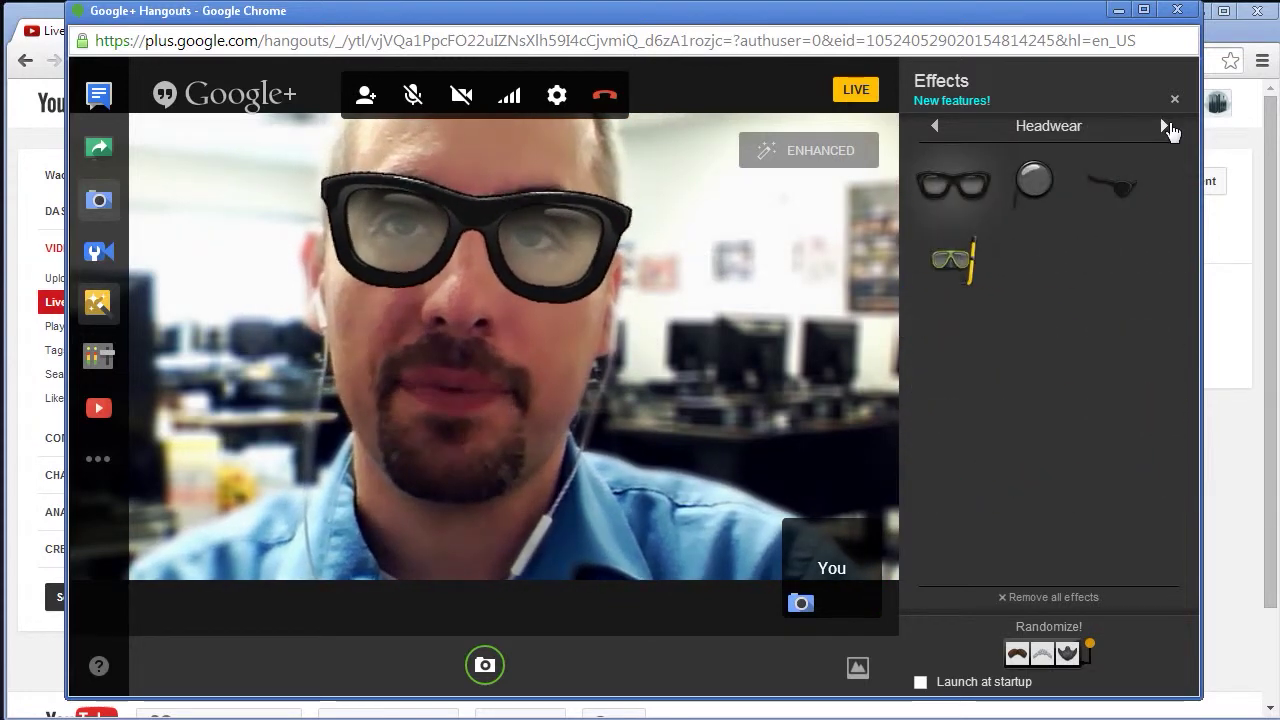
left_click(966, 260)
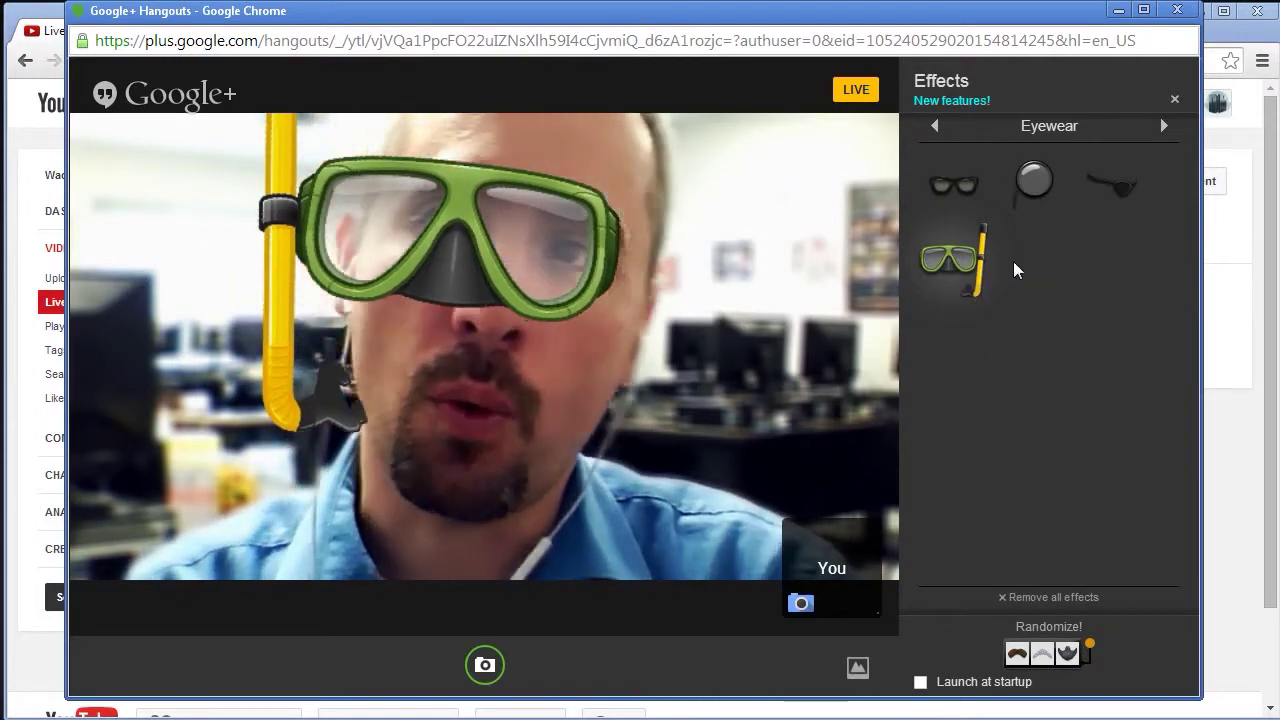
mouse_move(787, 278)
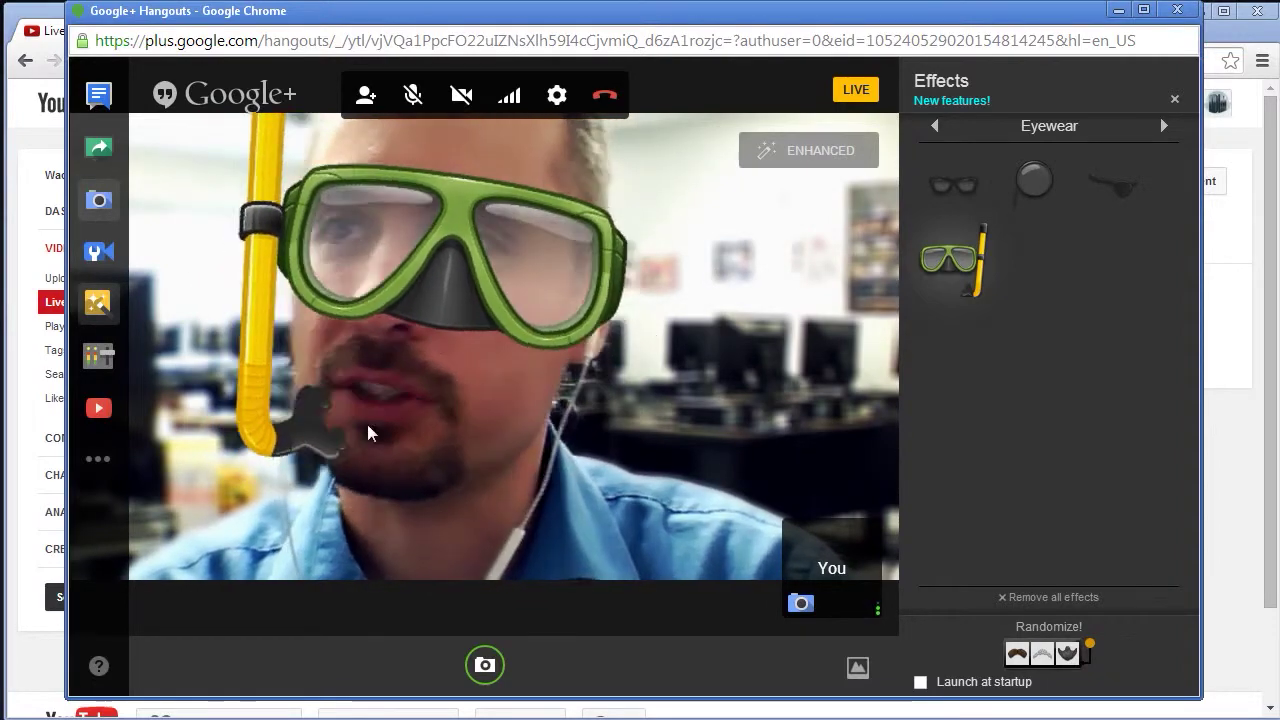
- Browse the featured apps for the video call without adding any, and hide the Effects options
left_click(100, 473)
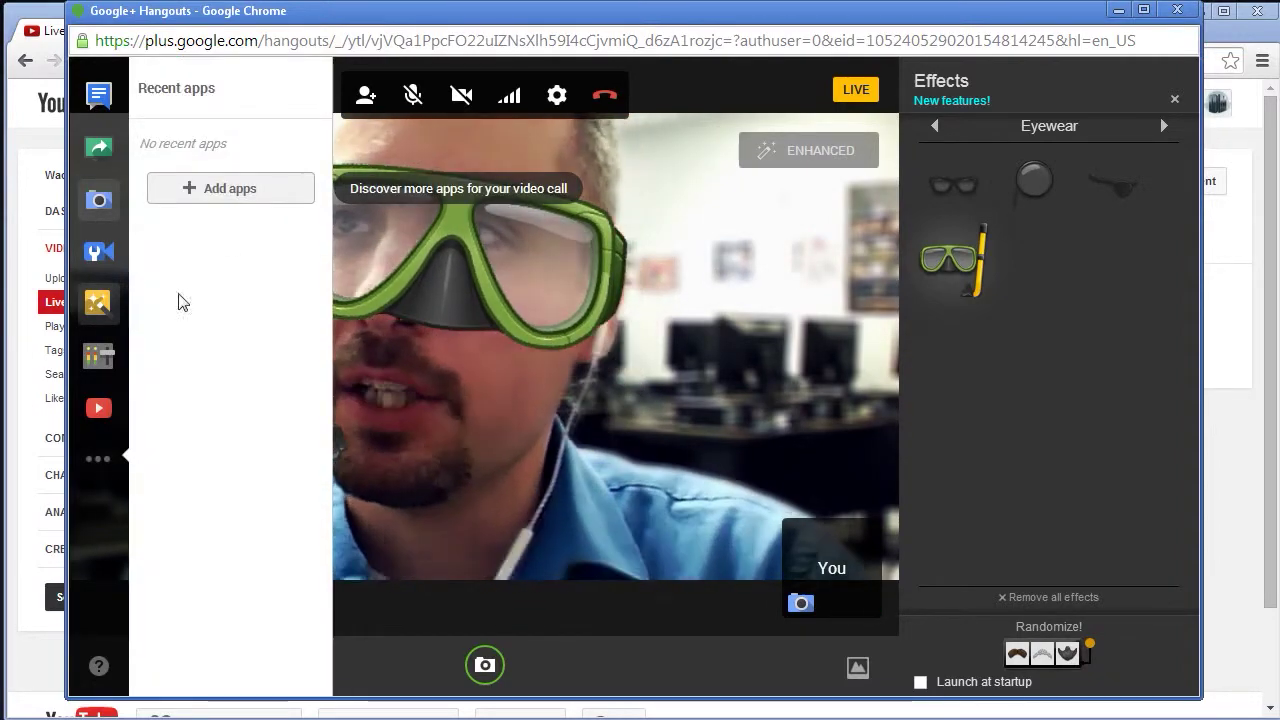
left_click(272, 202)
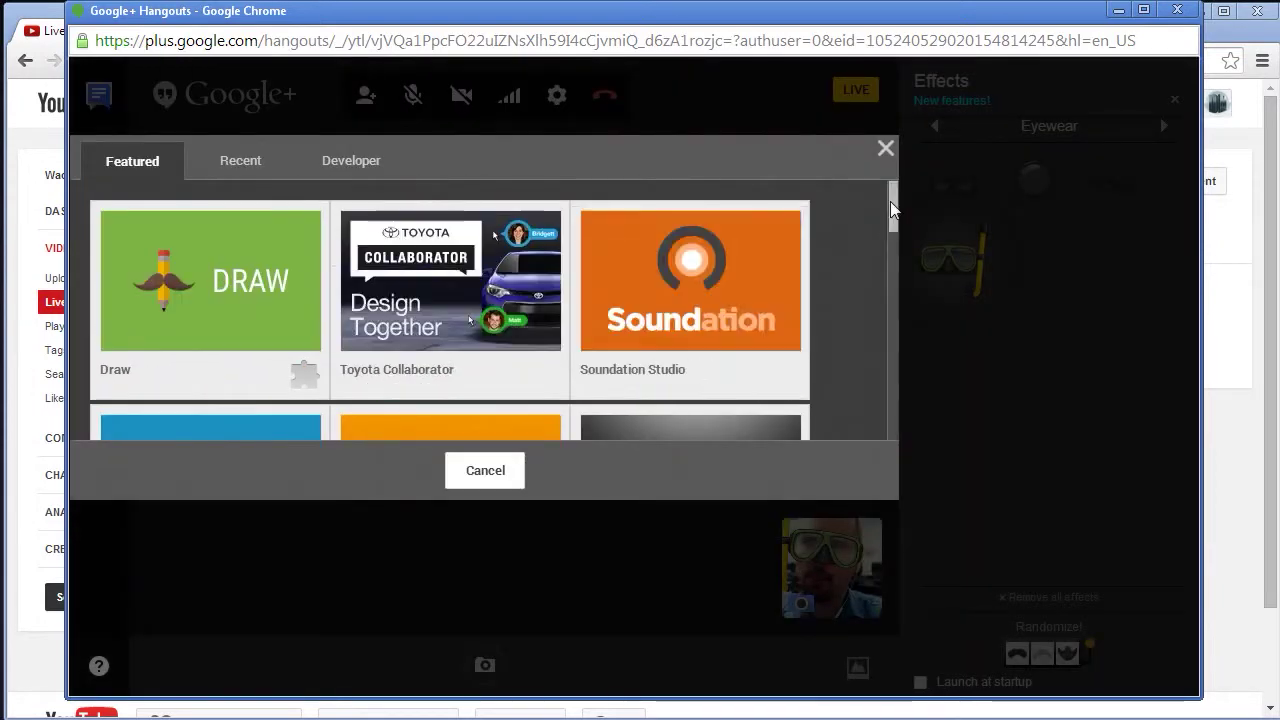
mouse_move(890, 201)
left_mouse_down()
mouse_move(884, 365)
mouse_move(866, 236)
left_mouse_up()
mouse_move(134, 323)
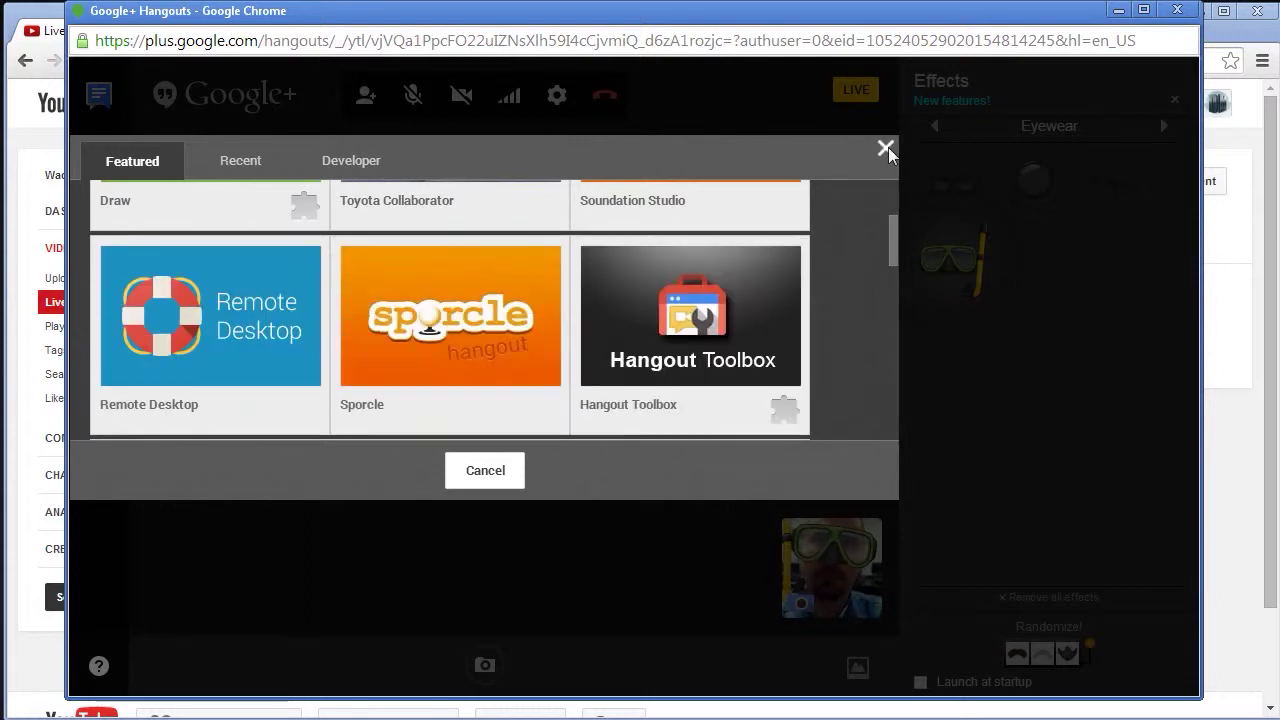
left_click(886, 149)
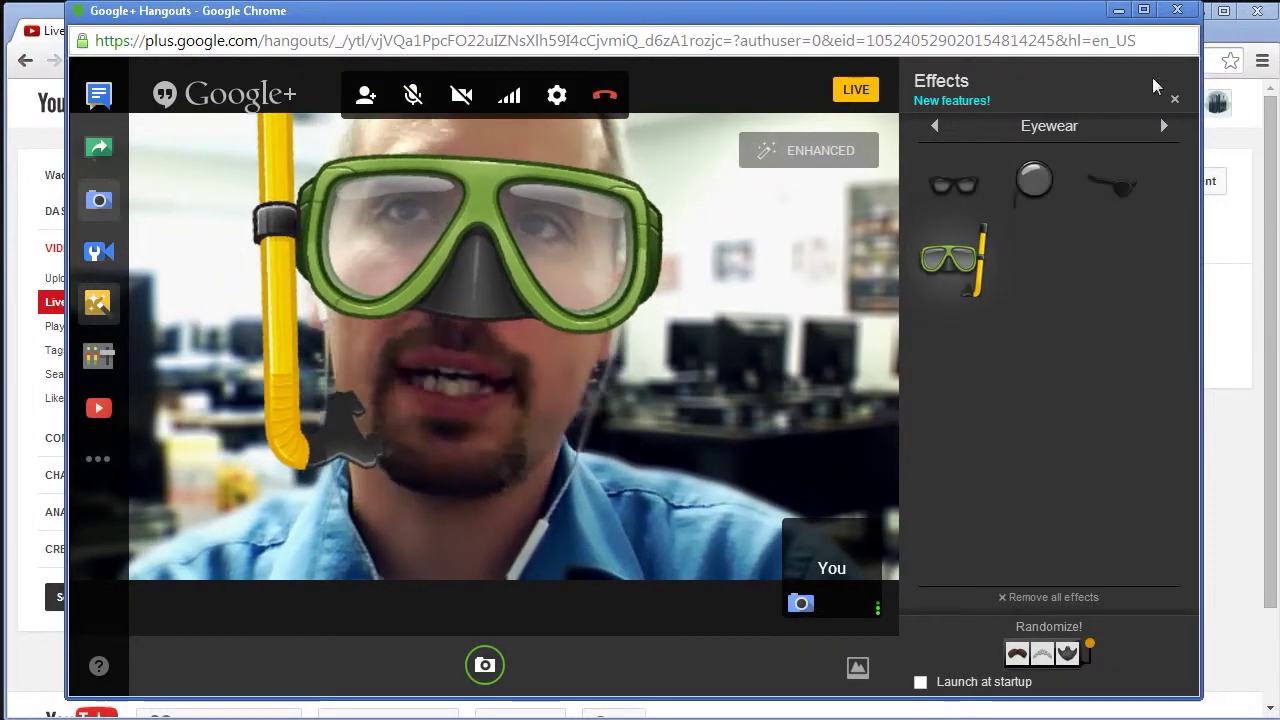
left_click(106, 306)
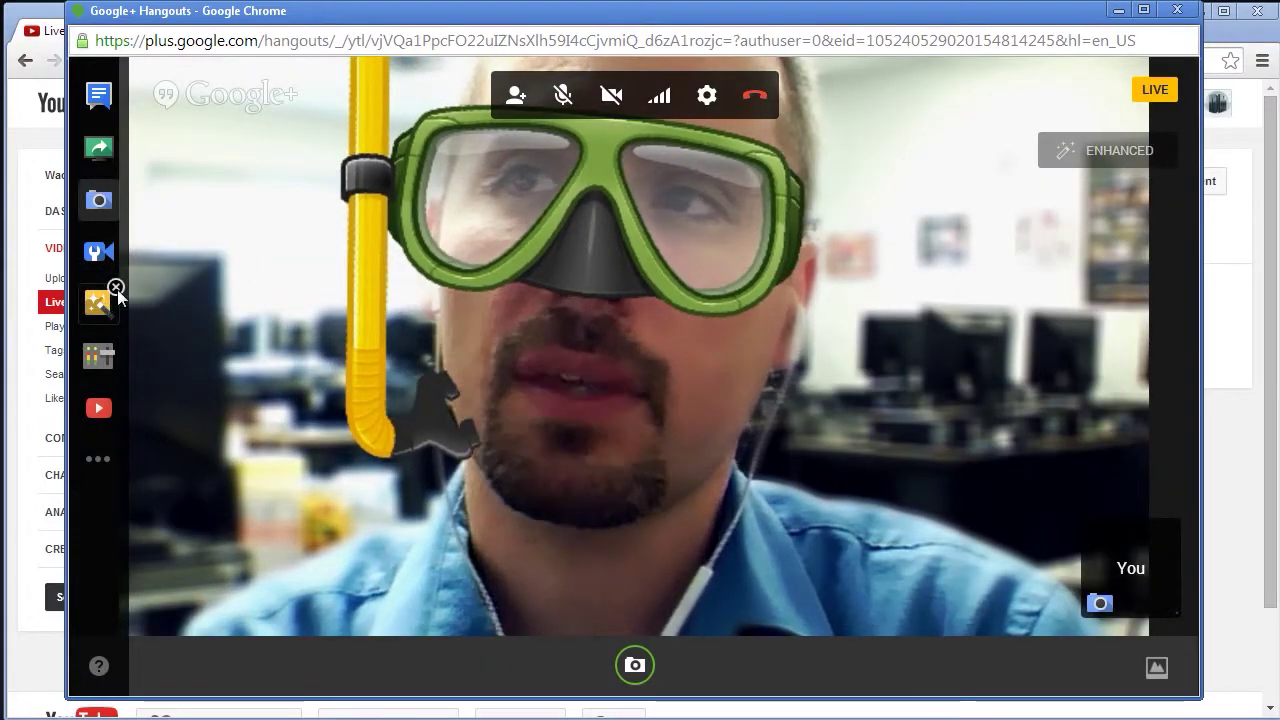
- Remove the Effects app from the hangout, end the broadcast, and dismiss the closing notice
left_click(116, 288)
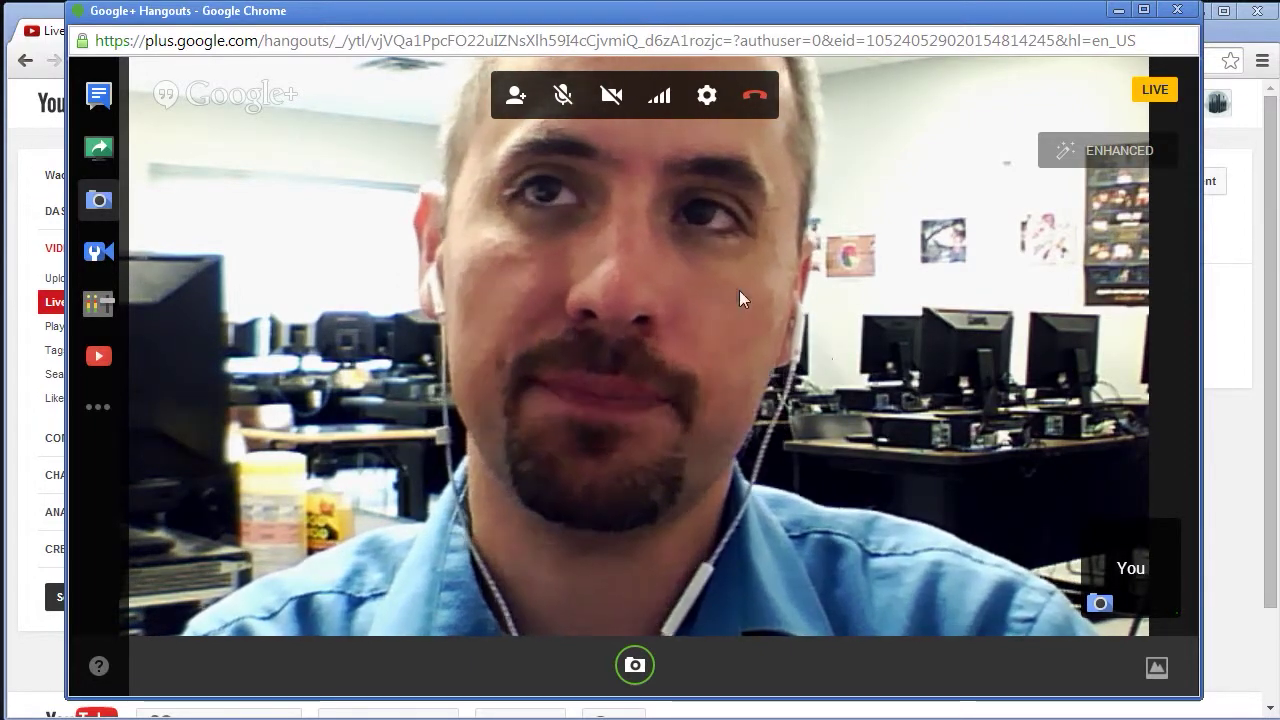
left_click(752, 97)
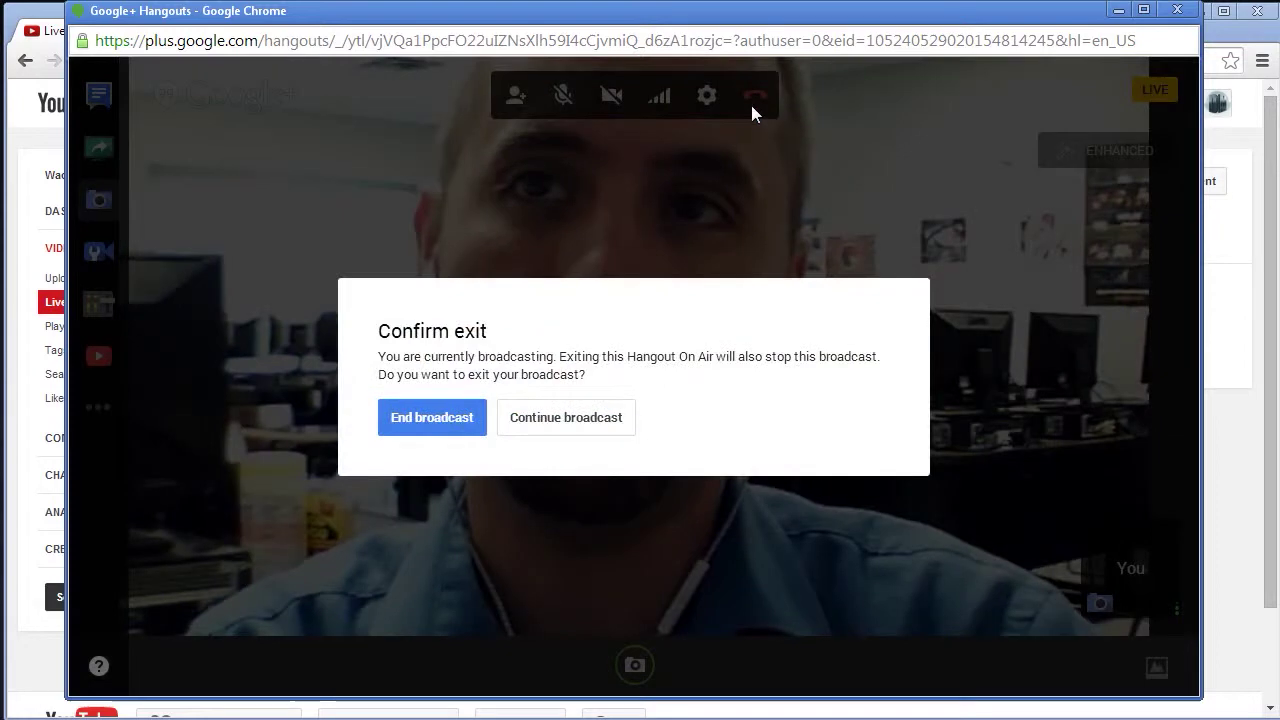
left_click(437, 418)
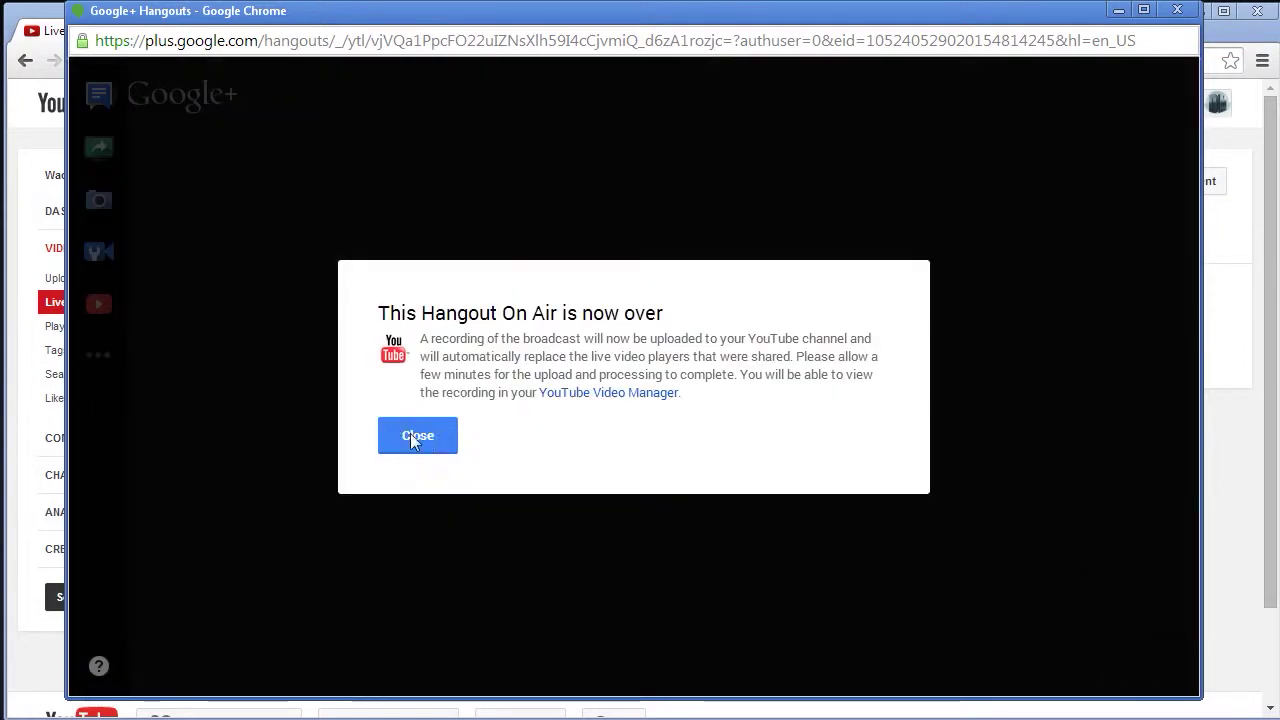
left_click(427, 444)
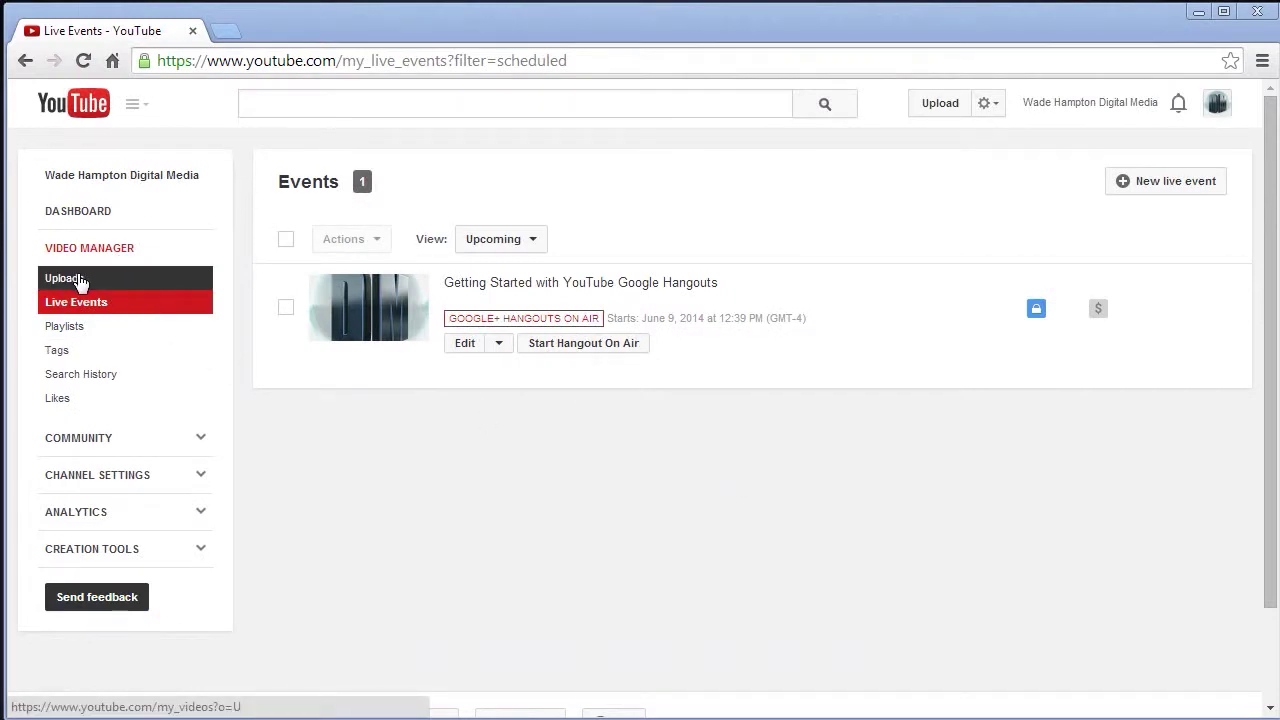
- Check the channel's uploads and the completed live events for the "Getting Started with YouTube Google Hangouts" recording, and open its video page
left_click(107, 289)
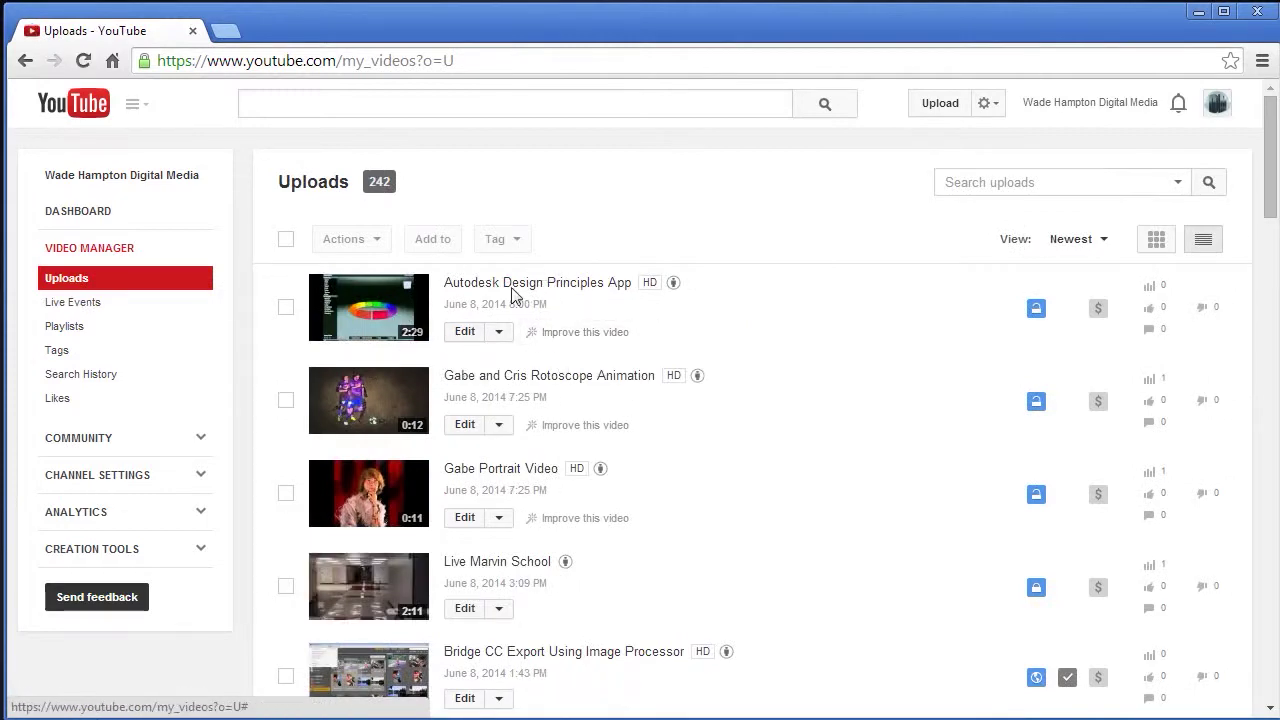
left_click(78, 304)
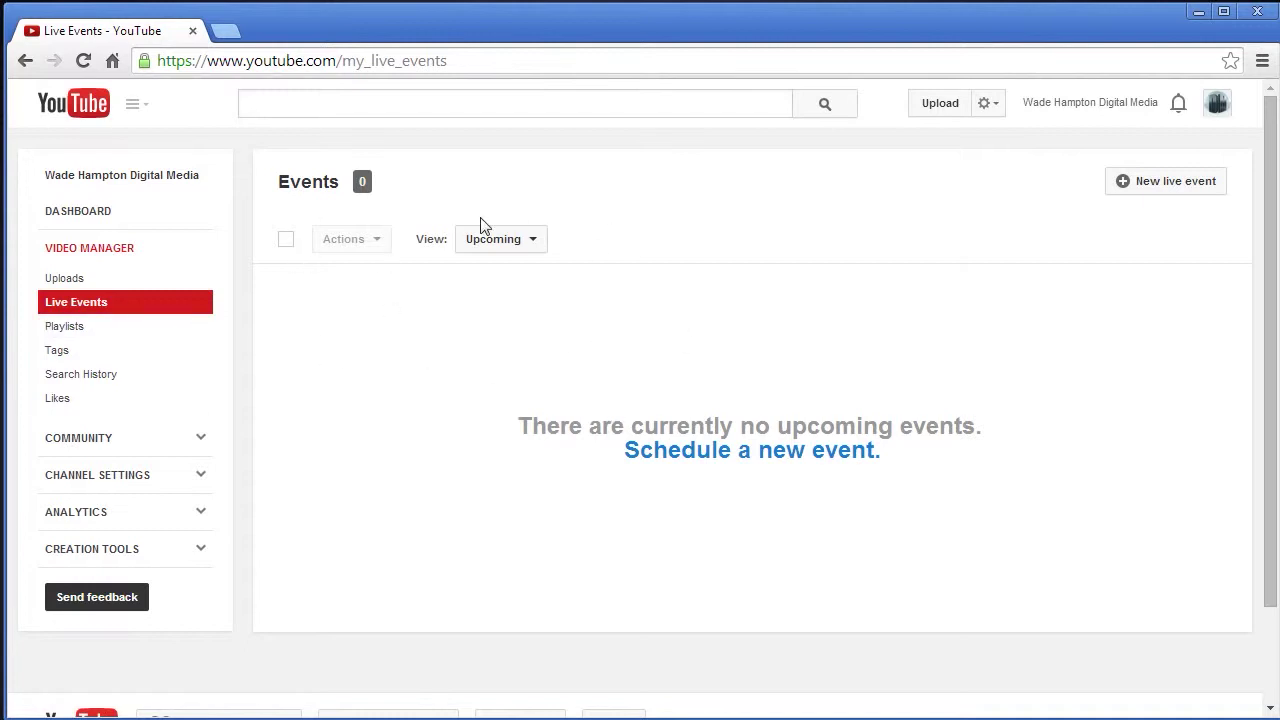
left_click(533, 245)
left_click(527, 325)
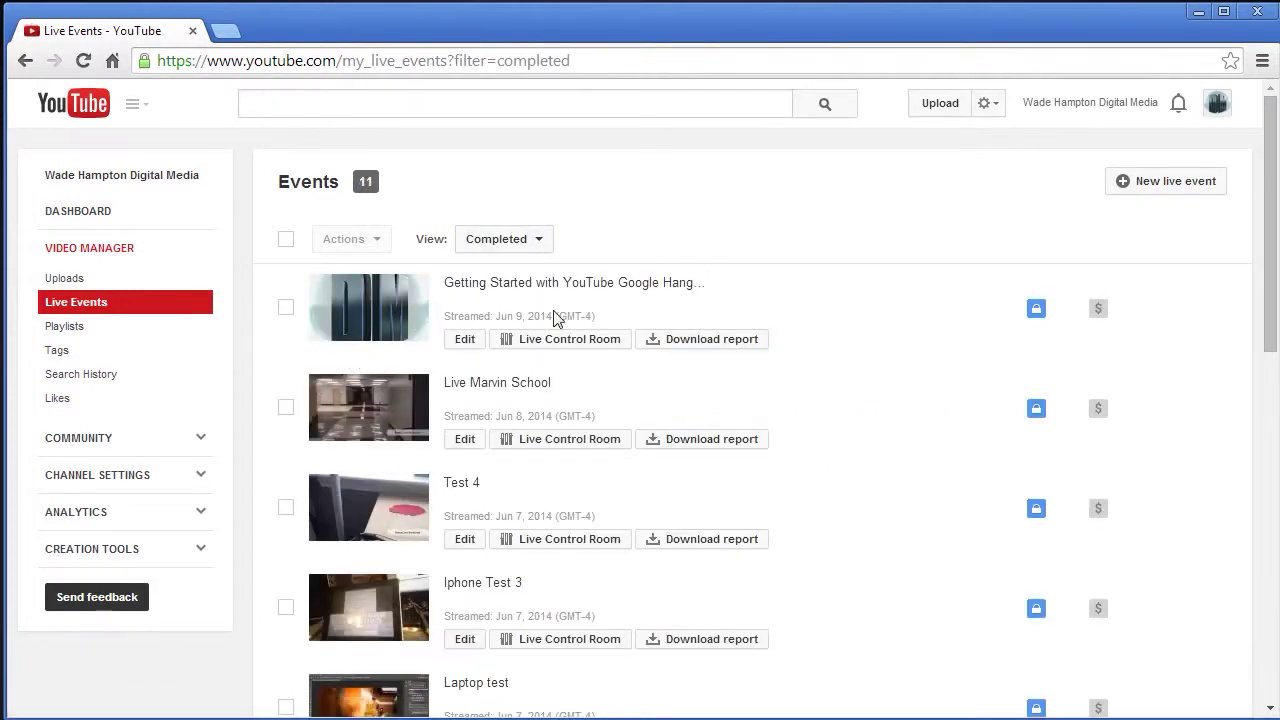
left_click(594, 288)
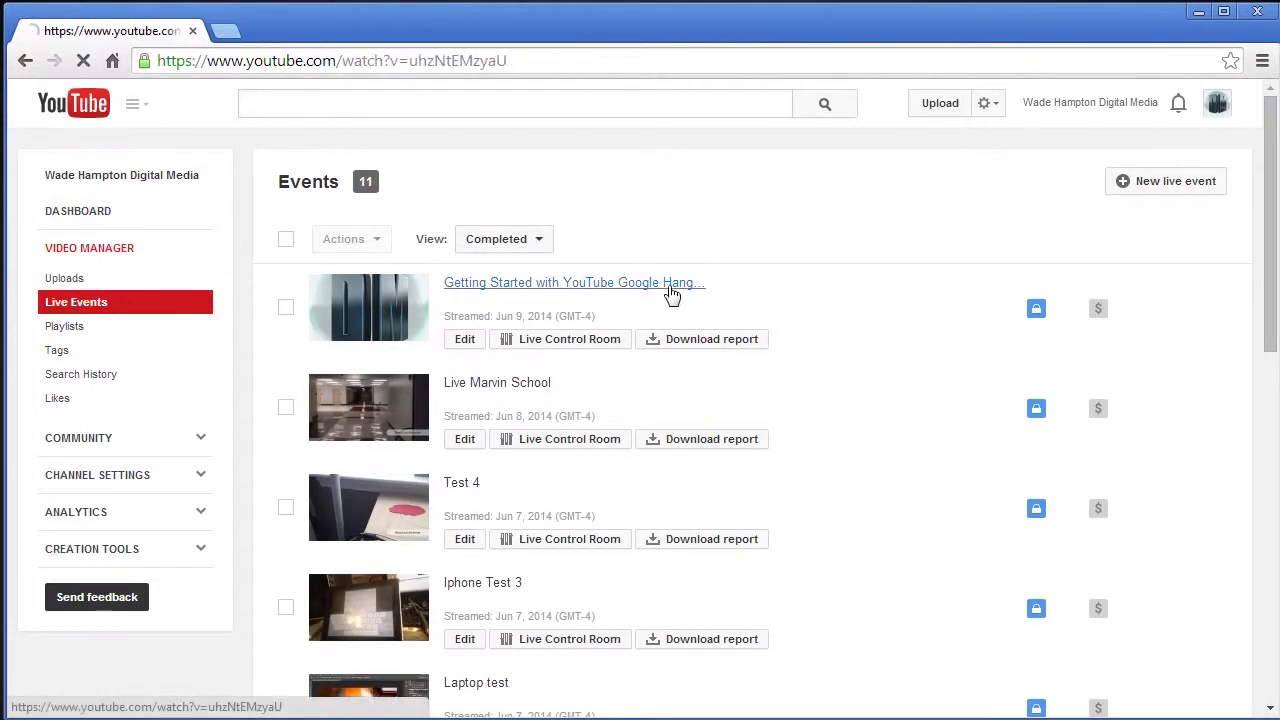